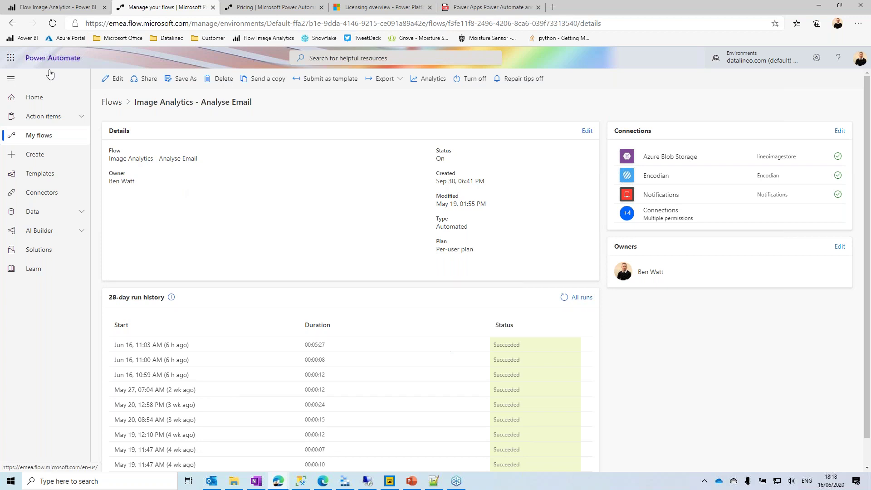
# - Examine the per-user and per-flow plans on the Power Automate pricing page and return to the flow's details page
pyautogui.click(271, 11)
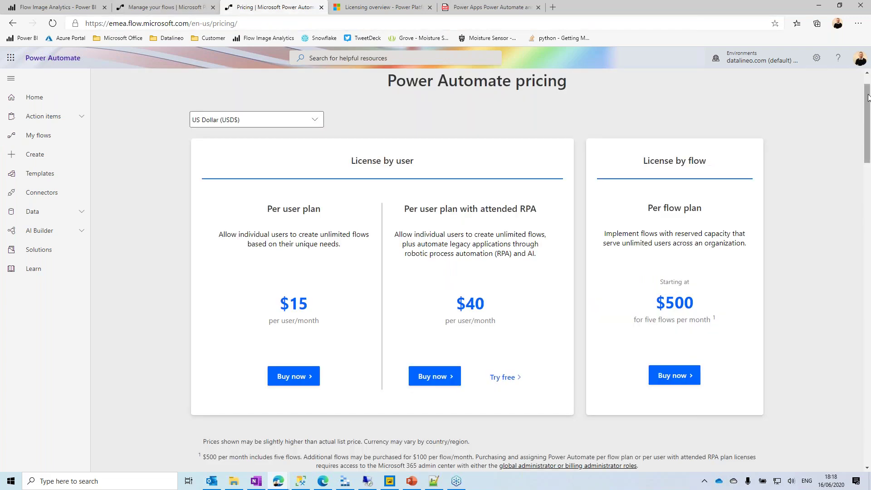
pyautogui.scroll(-1, 867, 104)
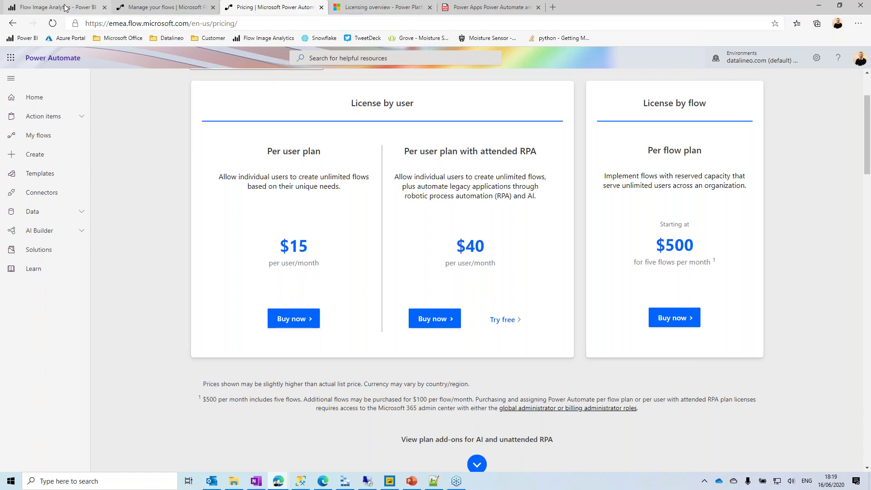
pyautogui.click(177, 7)
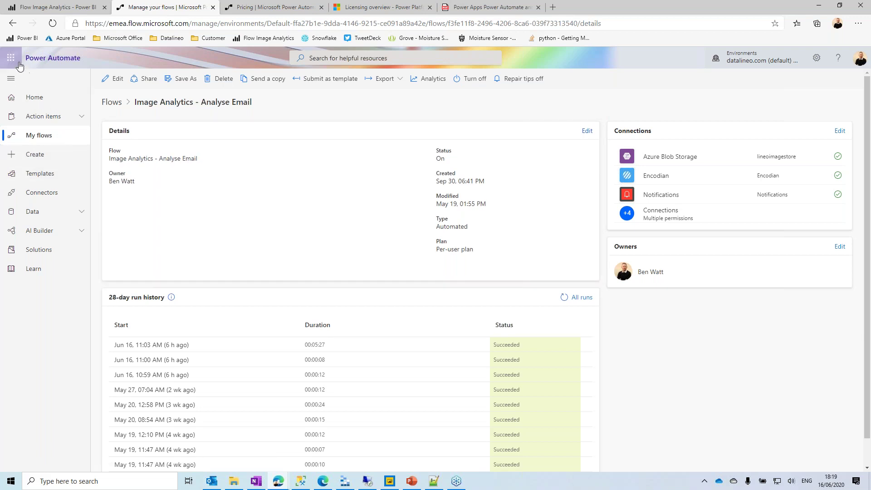
# - Browse the flow template gallery sorted by popularity
pyautogui.click(44, 176)
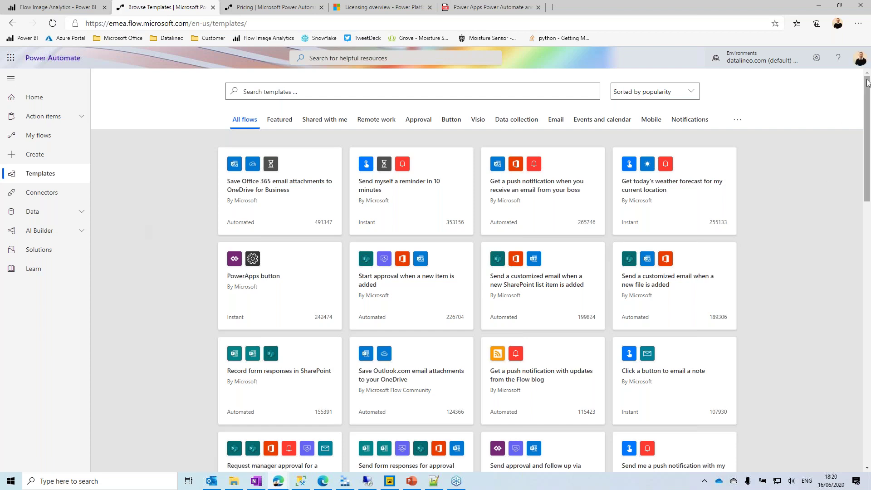
pyautogui.scroll(-1, 868, 88)
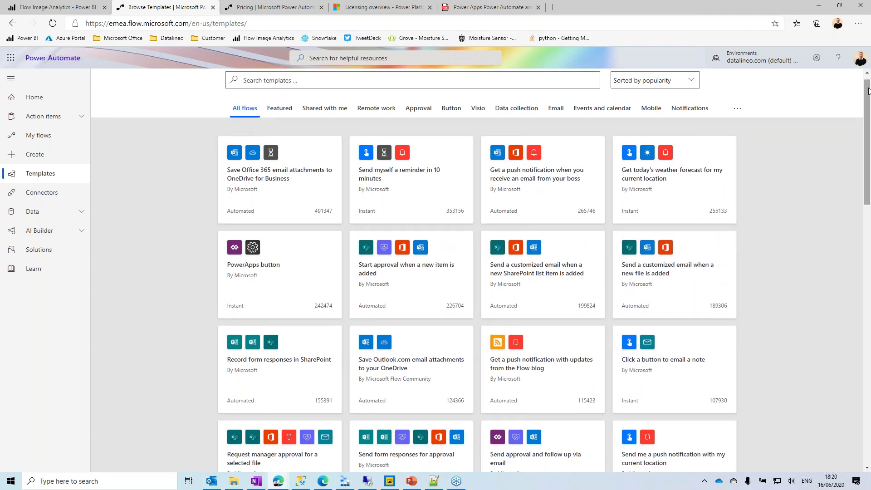
pyautogui.moveTo(868, 91); pyautogui.dragTo(868, 107)
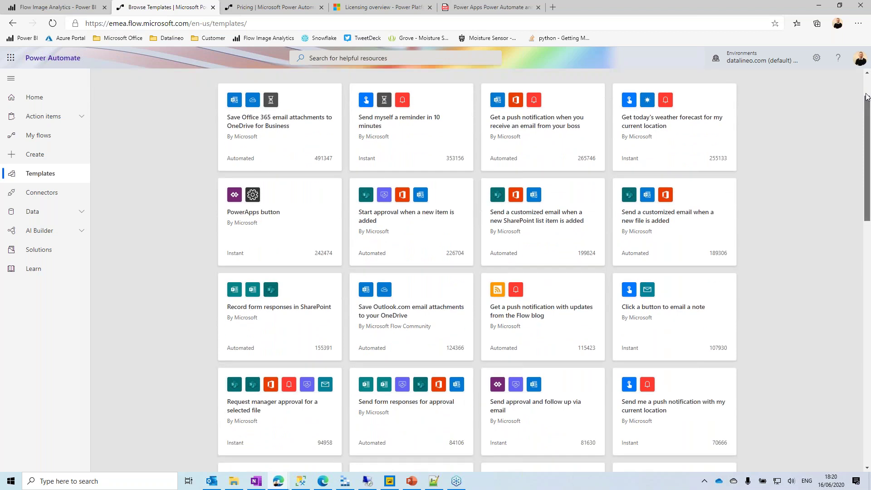
pyautogui.scroll(1, 868, 97)
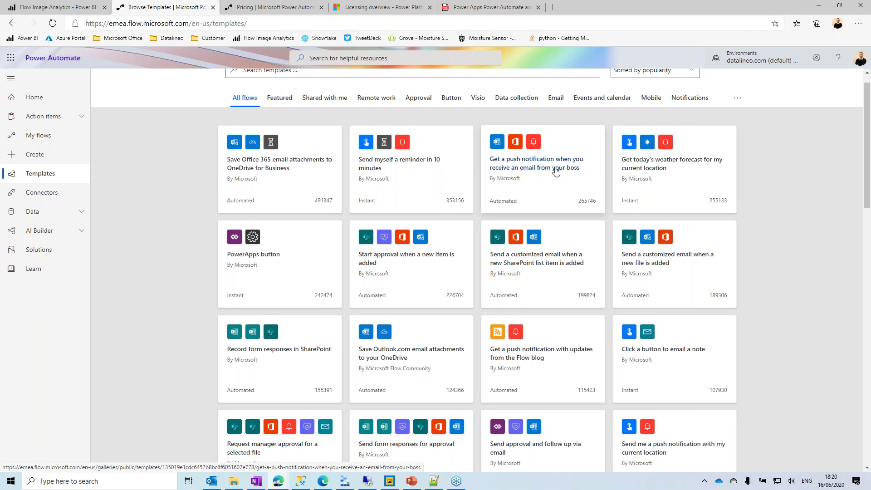
pyautogui.moveTo(868, 97)
pyautogui.mouseDown()
pyautogui.moveTo(868, 168)
pyautogui.moveTo(867, 82)
pyautogui.mouseUp()
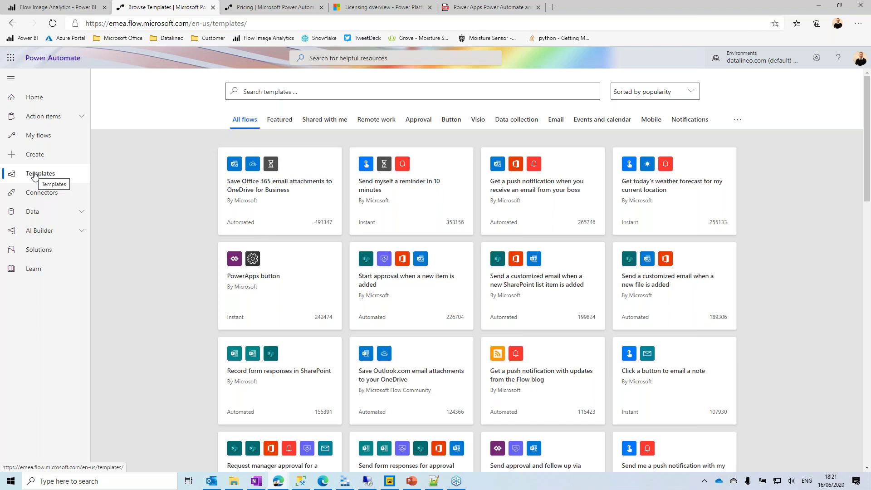
# - Open the list of own flows and consult the "What does the Flow do?" slide in PowerPoint before returning to the browser
pyautogui.click(39, 143)
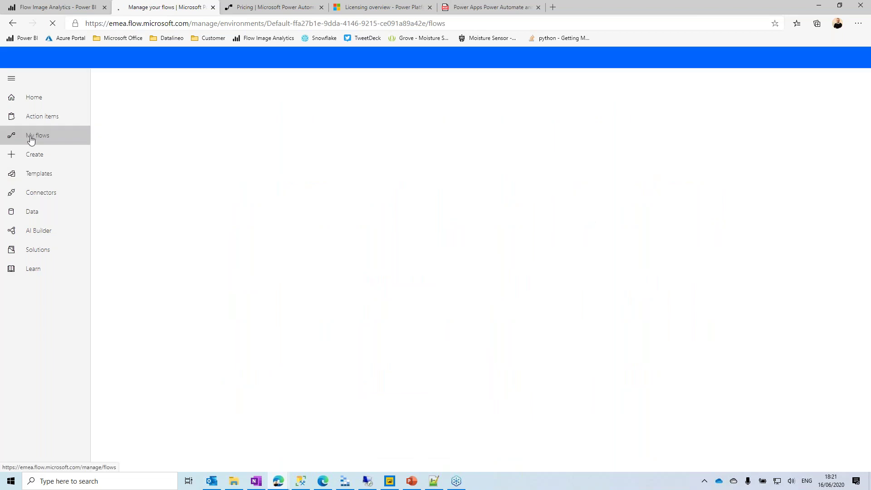
pyautogui.click(411, 483)
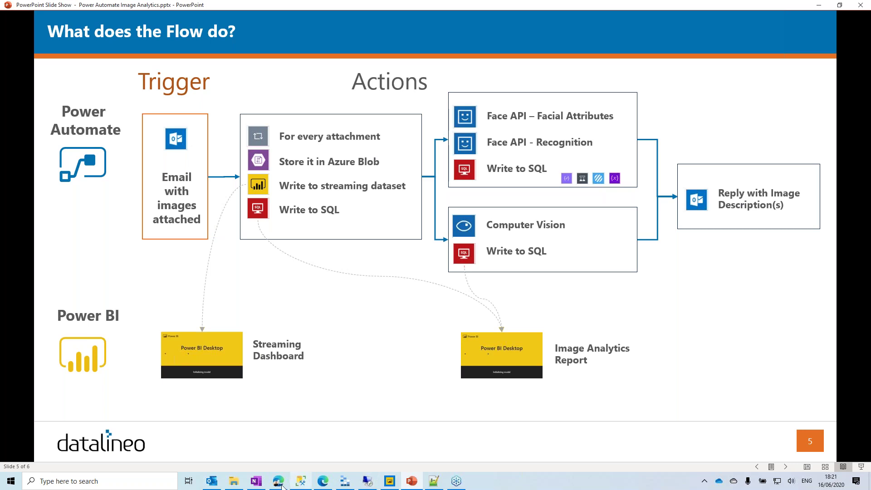
pyautogui.moveTo(279, 484)
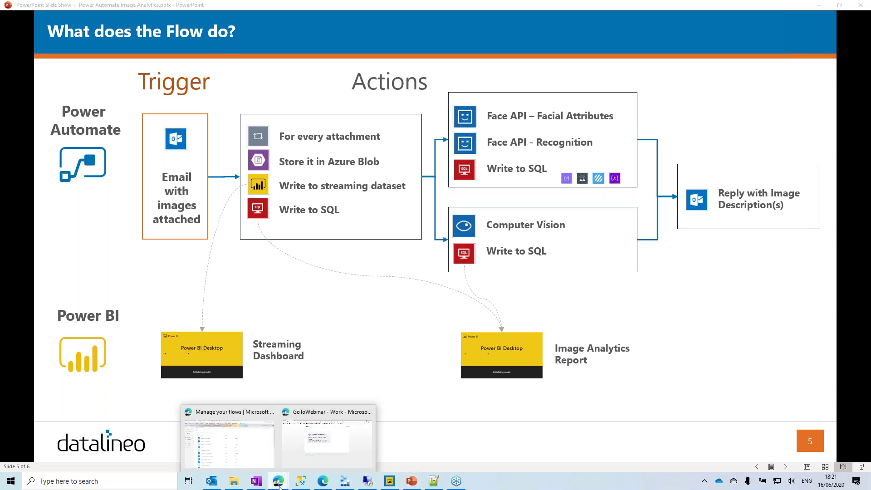
pyautogui.click(231, 415)
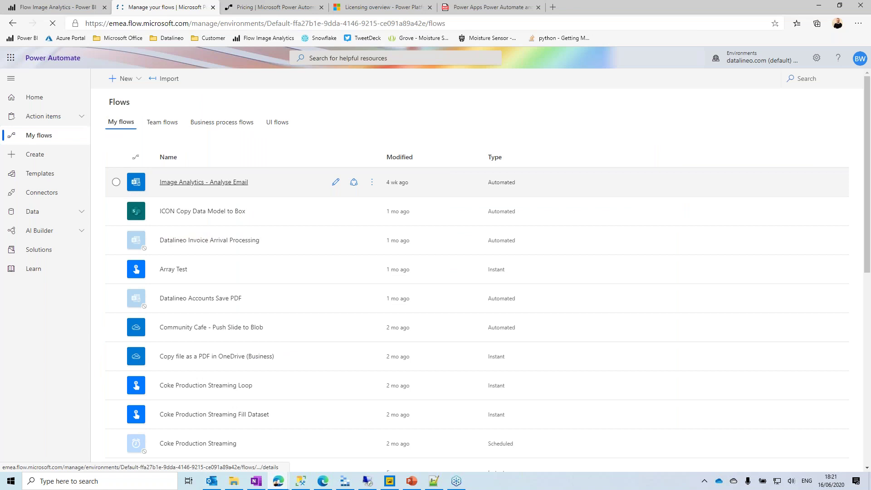
# - Open the Image Analytics - Analyse Email flow for editing and show all advanced options of its email arrival trigger
pyautogui.click(205, 182)
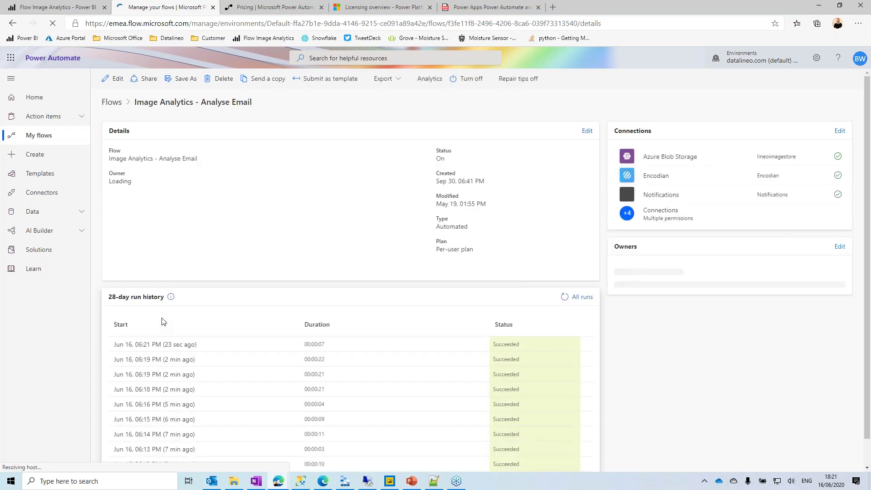
pyautogui.click(113, 79)
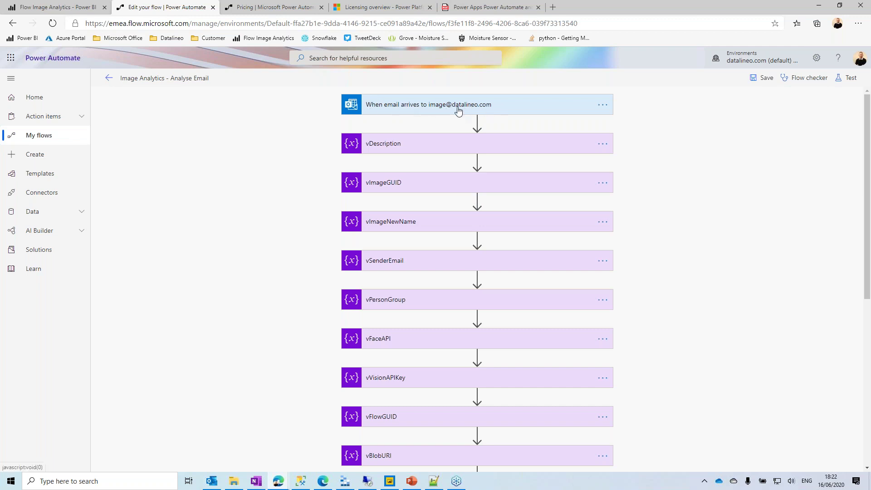
pyautogui.click(480, 108)
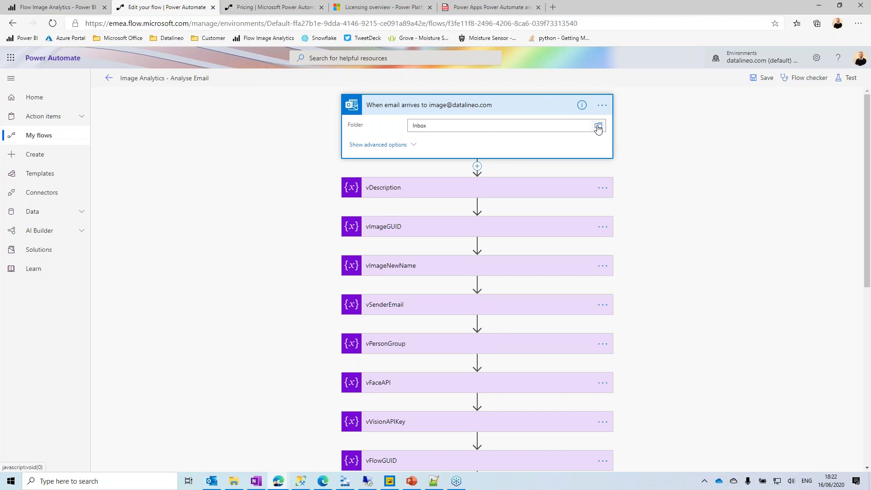
pyautogui.click(402, 146)
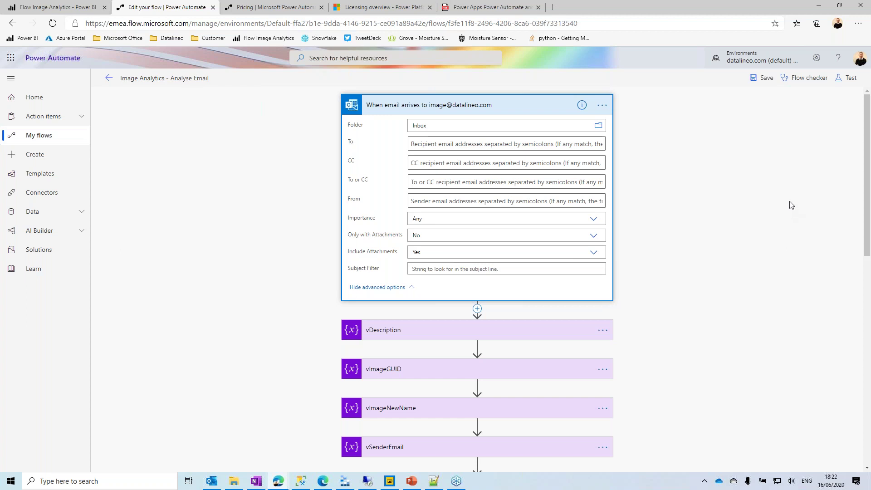
# - Expand the vDescription variable action to inspect its name, type and initial value
pyautogui.scroll(-5, 792, 205)
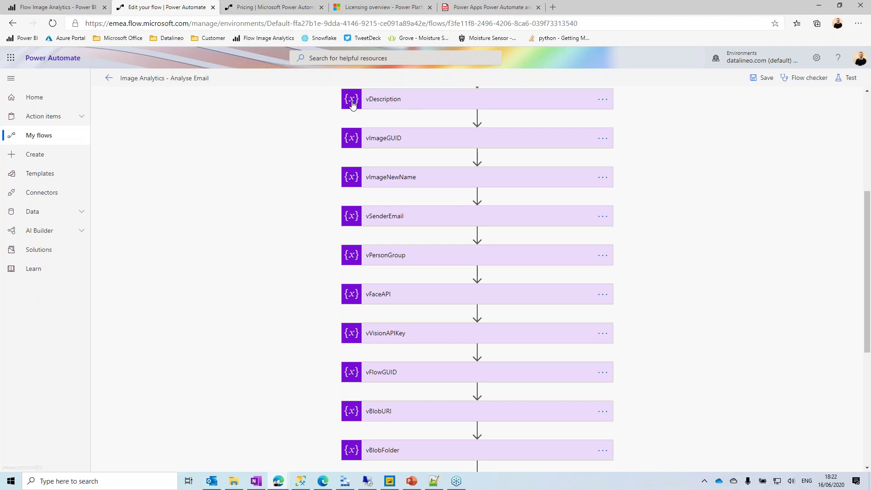
pyautogui.click(389, 102)
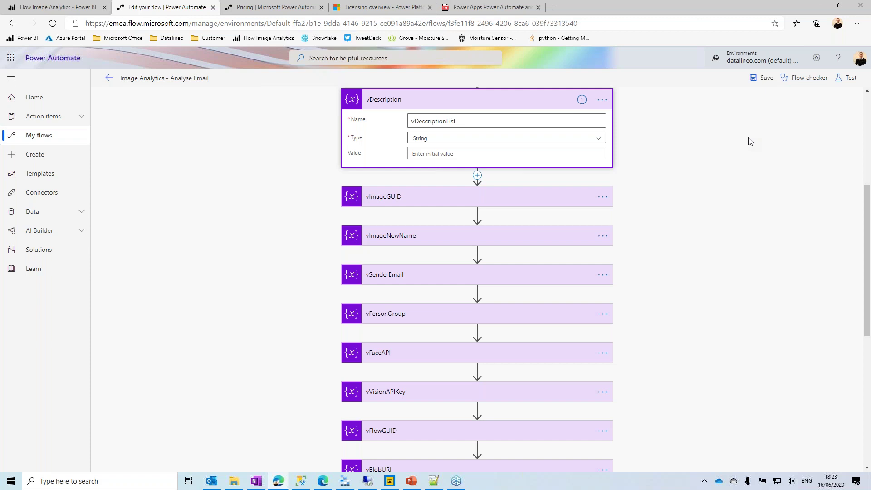
pyautogui.click(763, 326)
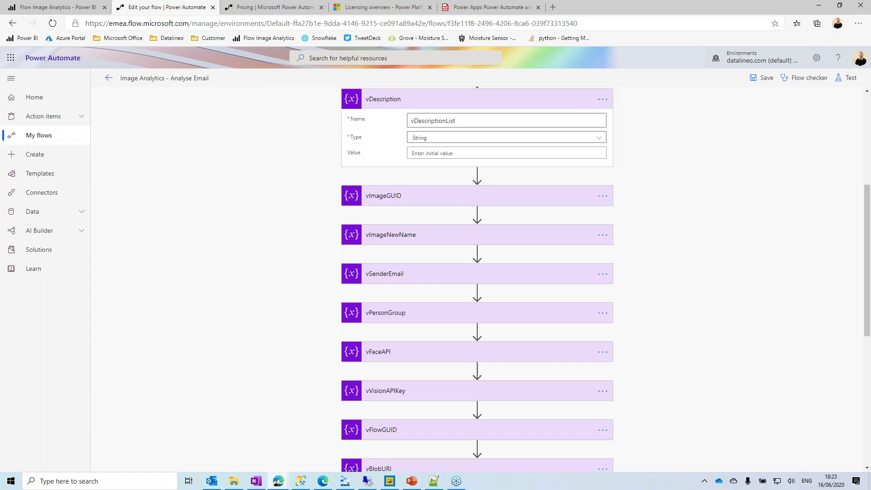
# - Review the remaining variables and expand the Apply to each Attachment loop to examine the actions inside it
pyautogui.scroll(-3, 693, 282)
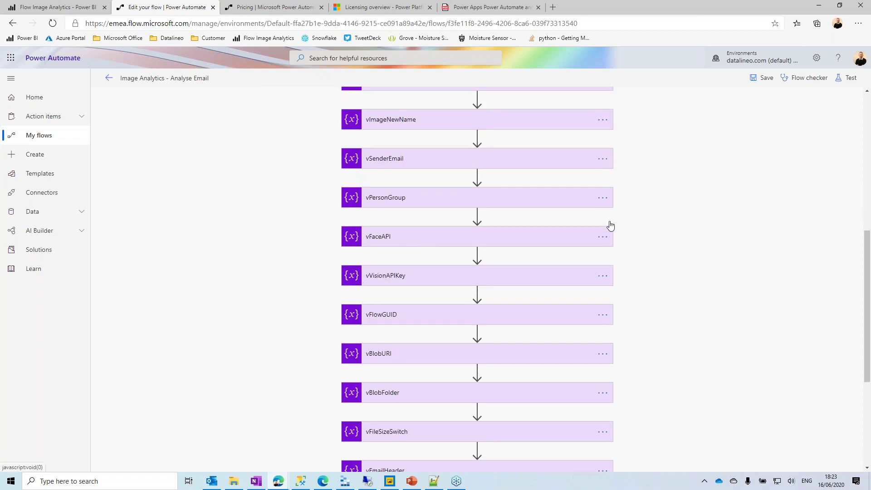
pyautogui.scroll(-3, 691, 205)
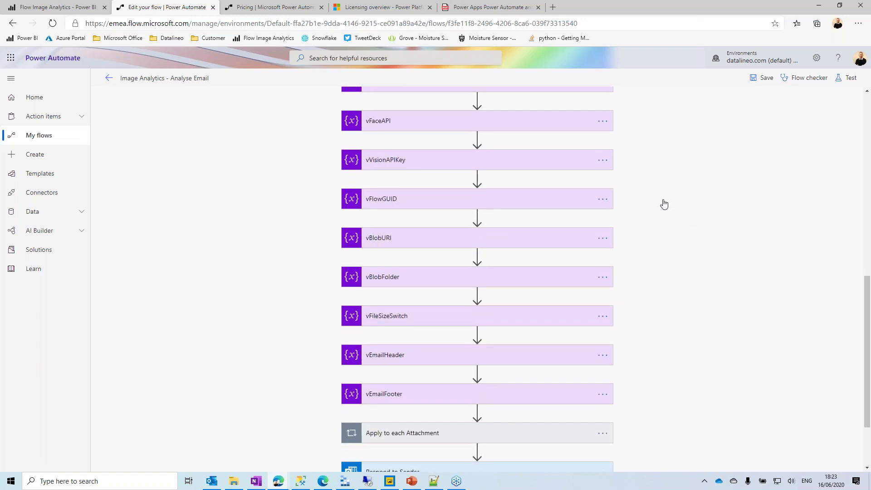
pyautogui.scroll(-3, 690, 191)
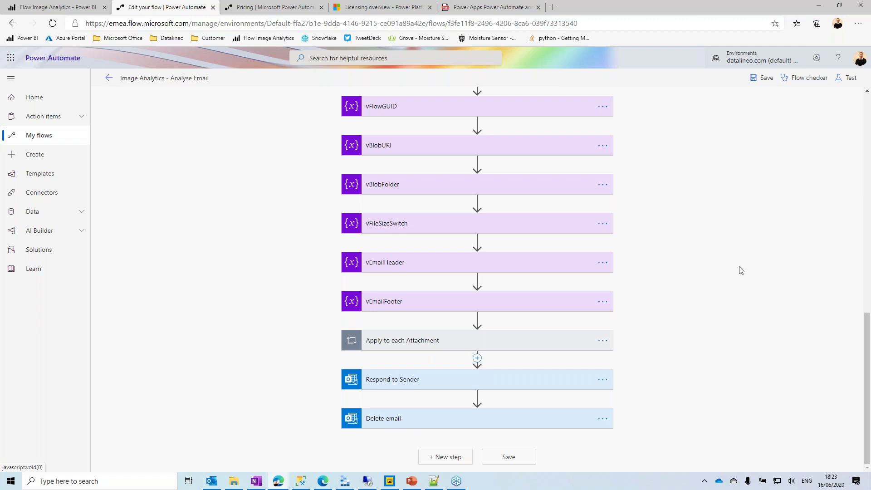
pyautogui.scroll(7, 741, 270)
pyautogui.scroll(-7, 741, 270)
pyautogui.click(386, 344)
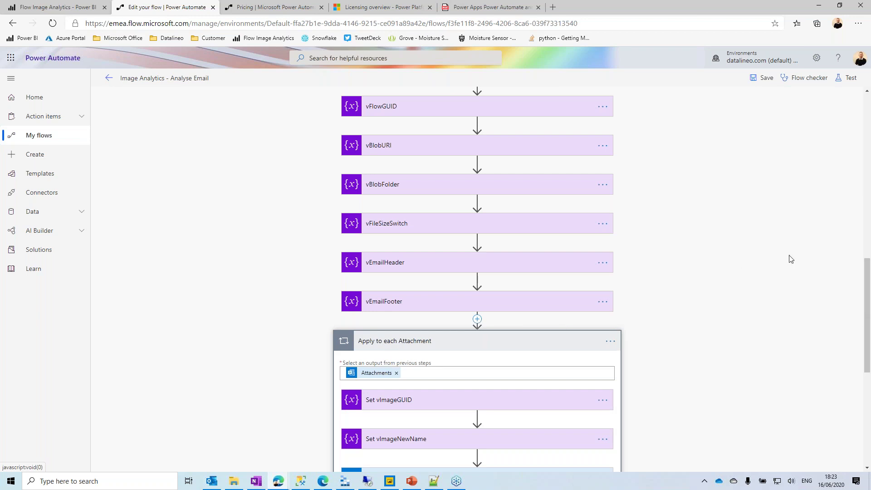
pyautogui.moveTo(867, 291); pyautogui.dragTo(869, 347)
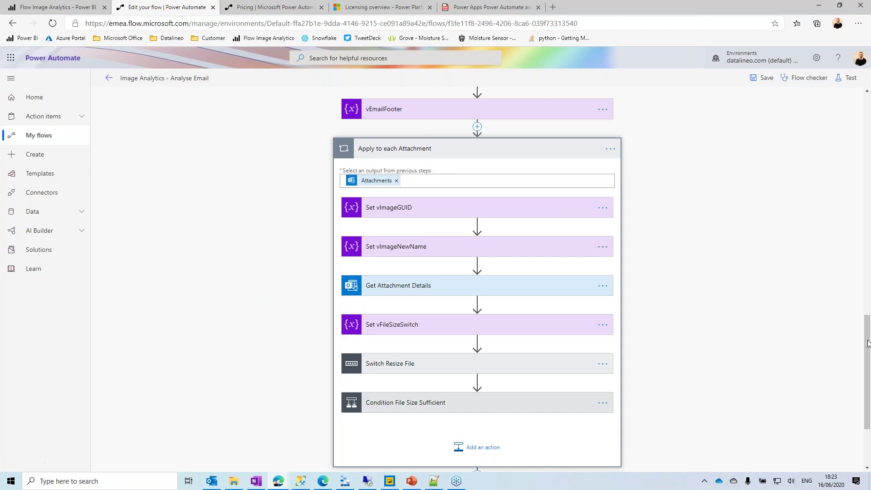
# - Go back to the start of the flow and collapse and reopen the vDescription variable's settings
pyautogui.moveTo(868, 343); pyautogui.dragTo(865, 122)
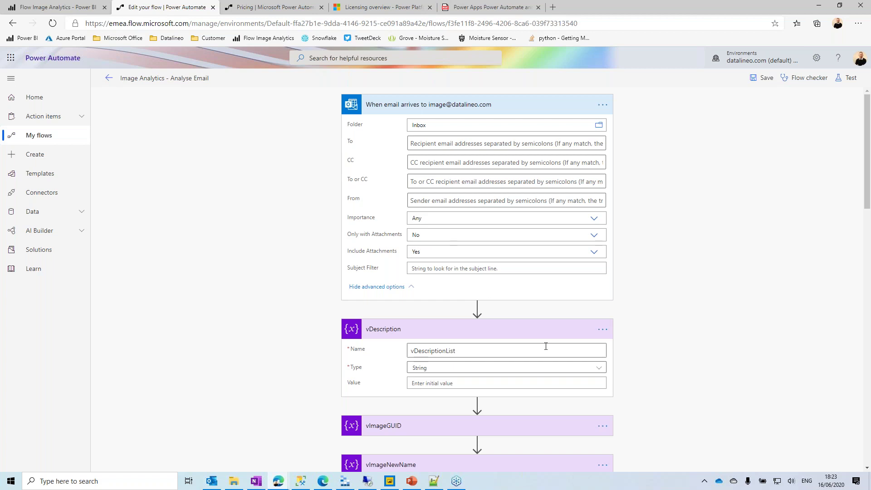
pyautogui.click(386, 335)
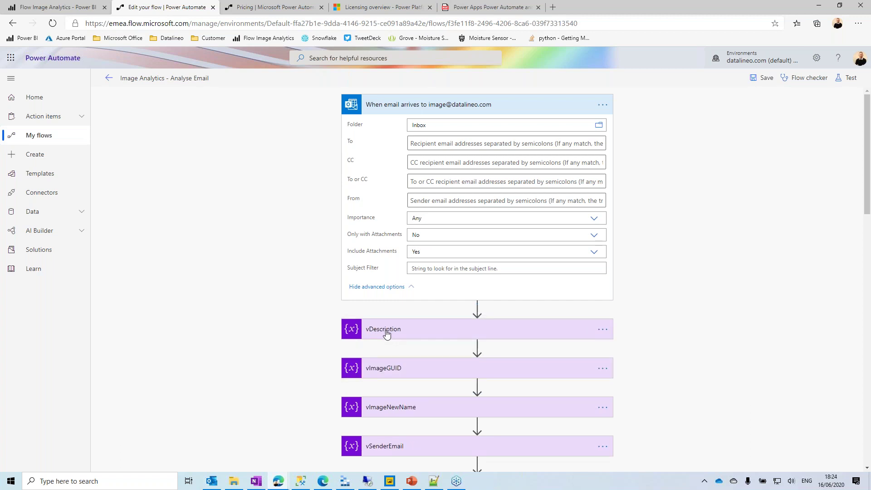
pyautogui.click(386, 334)
pyautogui.scroll(-3, 716, 311)
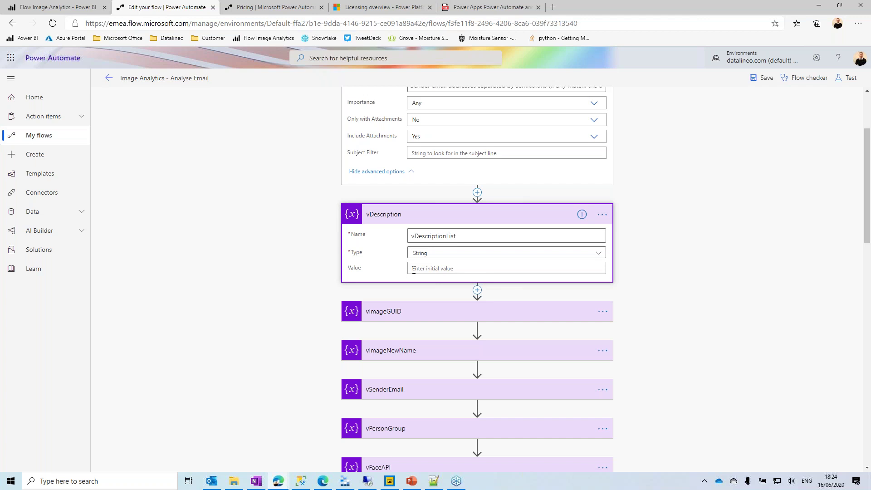
# - Insert the trigger's From dynamic content as the initial value of vDescription and remove it again
pyautogui.click(427, 268)
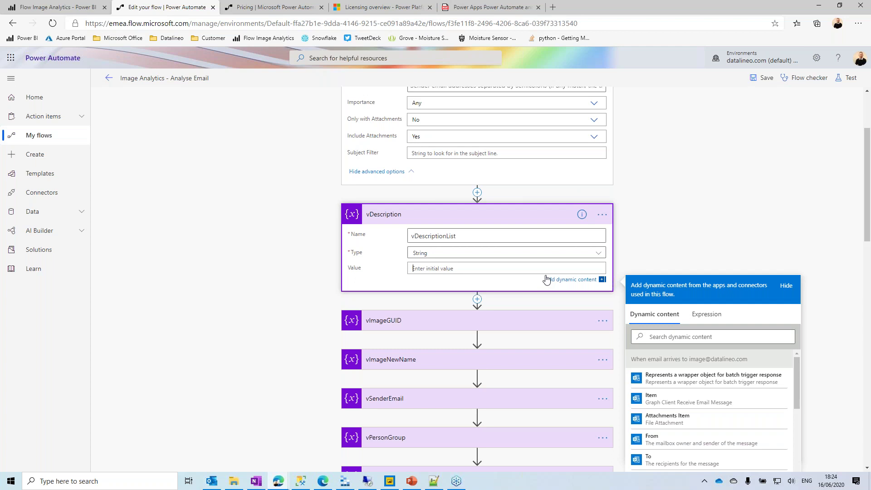
pyautogui.moveTo(868, 201); pyautogui.dragTo(868, 234)
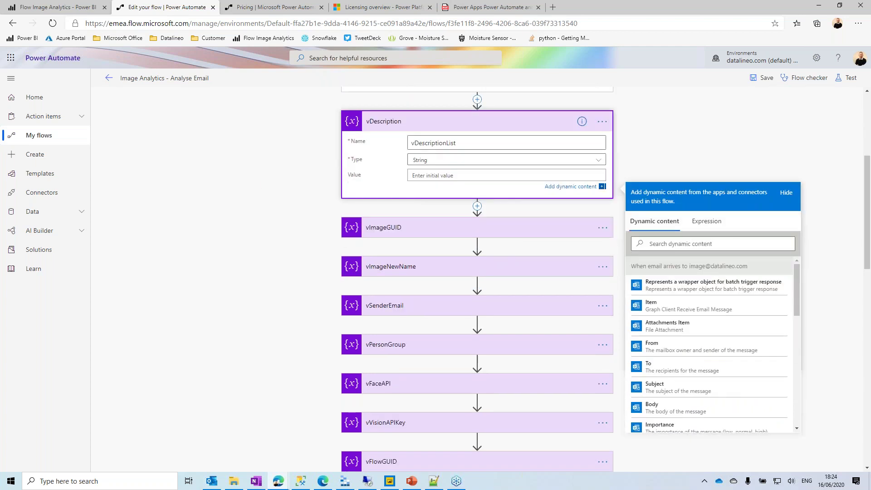
pyautogui.click(643, 349)
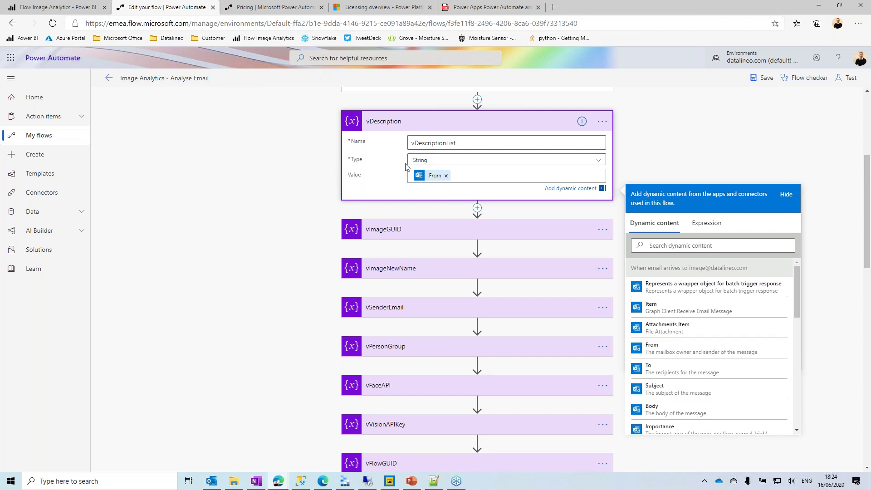
pyautogui.click(446, 176)
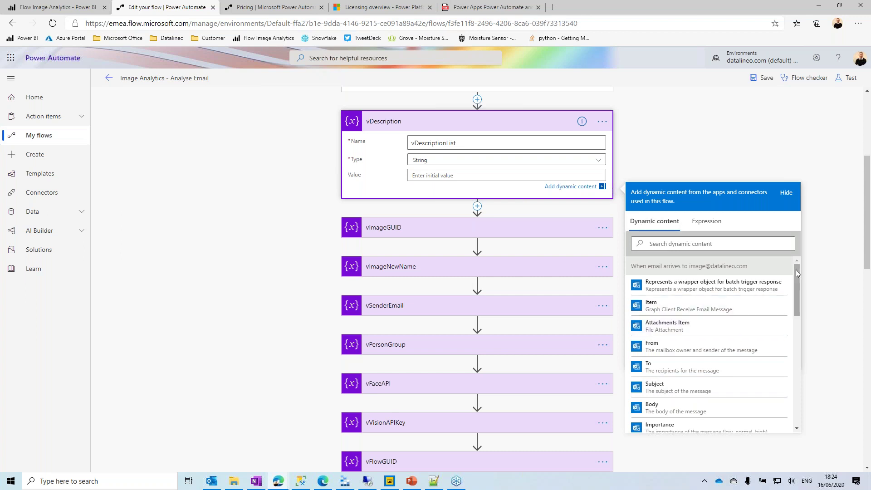
# - Browse the dynamic content and the expression functions available for vDescription's initial value
pyautogui.moveTo(796, 277)
pyautogui.mouseDown()
pyautogui.moveTo(797, 321)
pyautogui.moveTo(793, 261)
pyautogui.mouseUp()
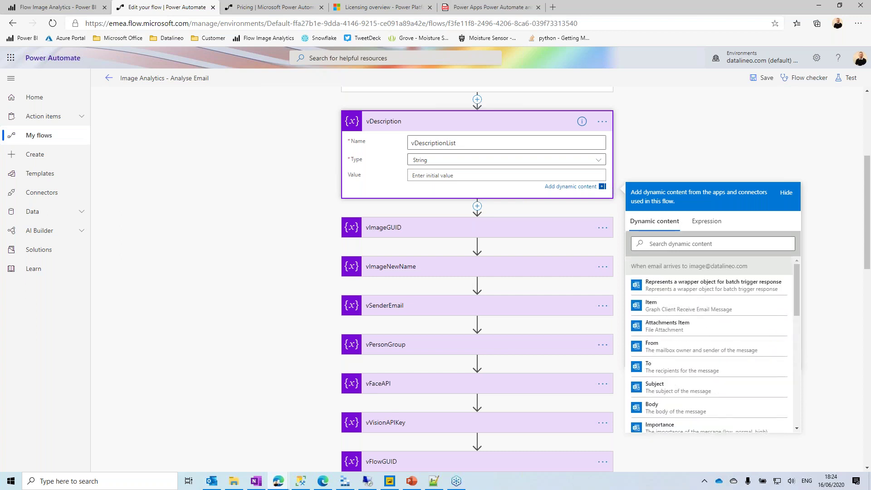
pyautogui.click(708, 222)
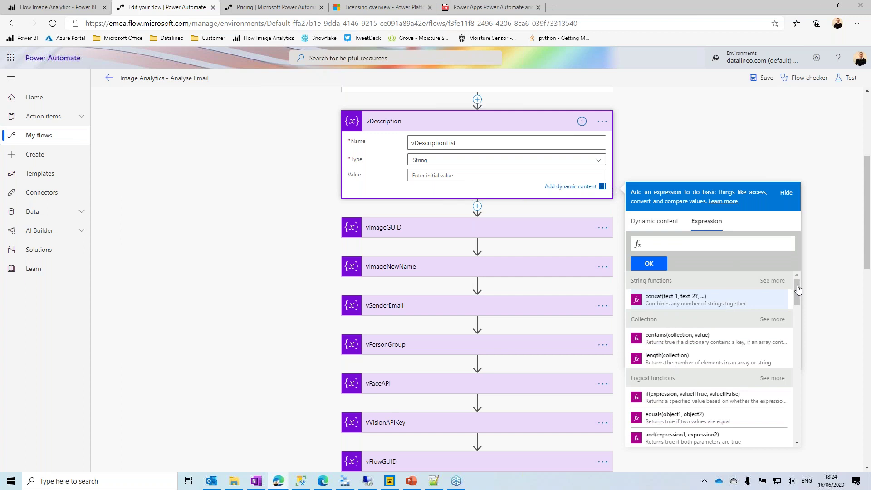
pyautogui.moveTo(799, 290); pyautogui.dragTo(798, 282)
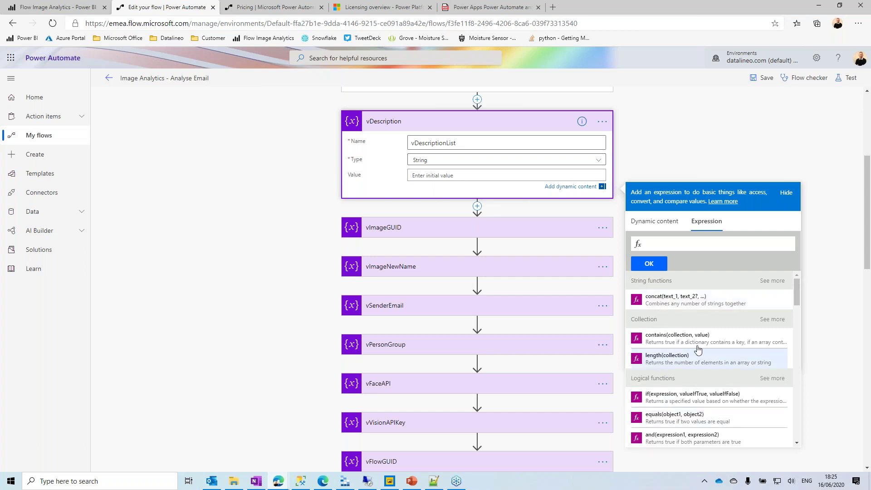
pyautogui.moveTo(796, 287); pyautogui.dragTo(798, 312)
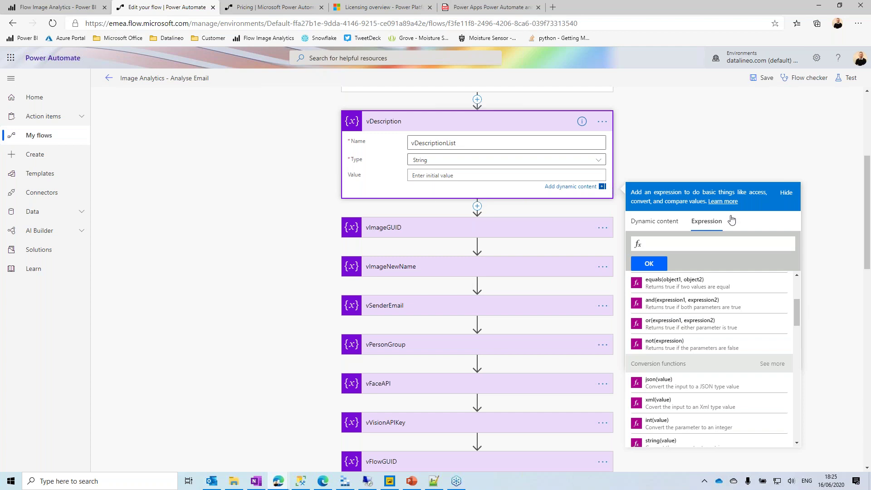
# - Compare the dynamic content with the expression functions for vDescription's initial value, and close the picker
pyautogui.click(644, 223)
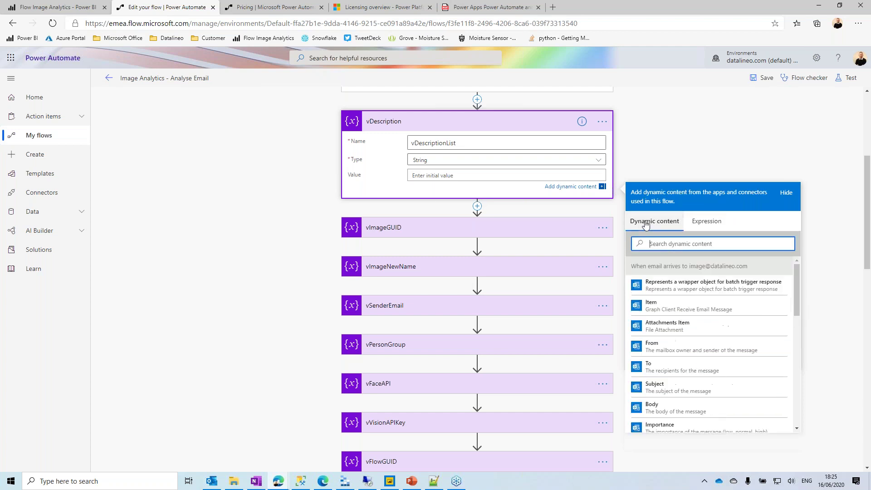
pyautogui.click(707, 221)
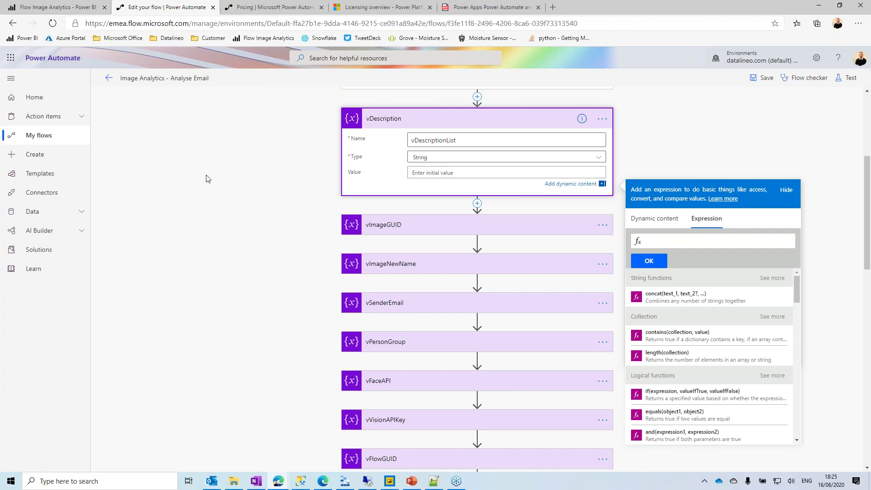
pyautogui.click(235, 206)
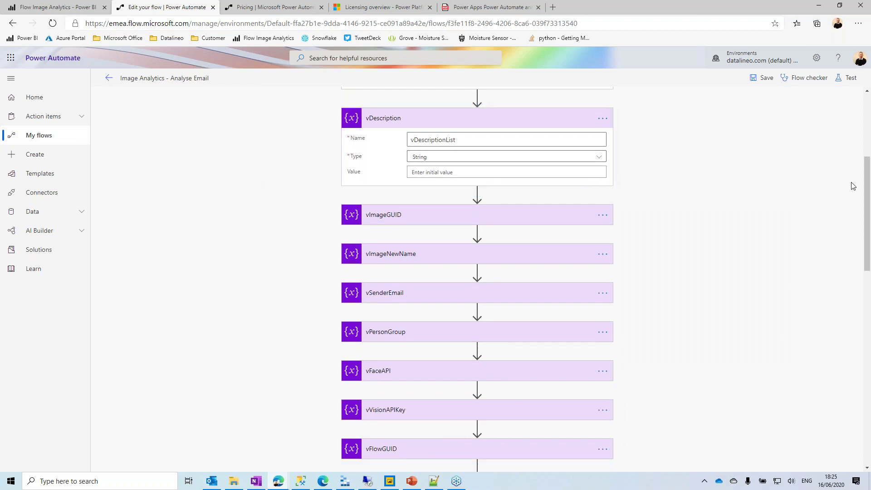
# - Open the input of the Apply to each Attachment loop and review the variables and email trigger outputs offered as dynamic content
pyautogui.moveTo(867, 166); pyautogui.dragTo(867, 218)
pyautogui.scroll(-8, 868, 219)
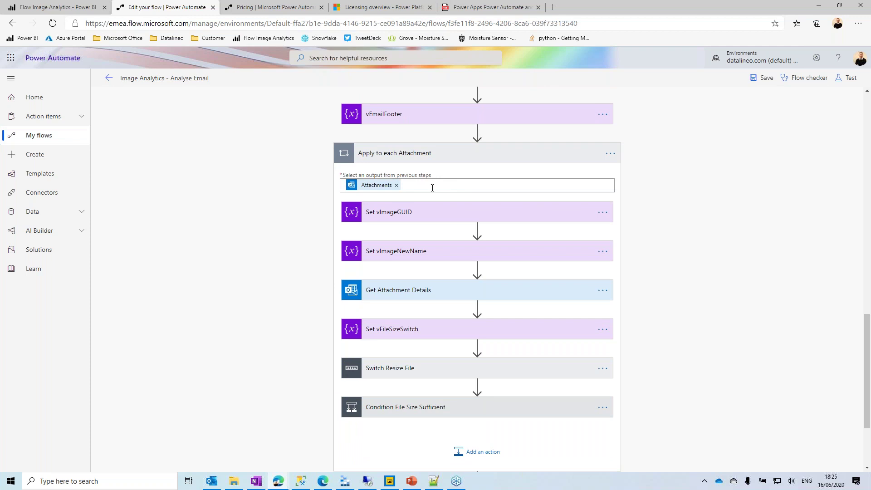
pyautogui.click(432, 188)
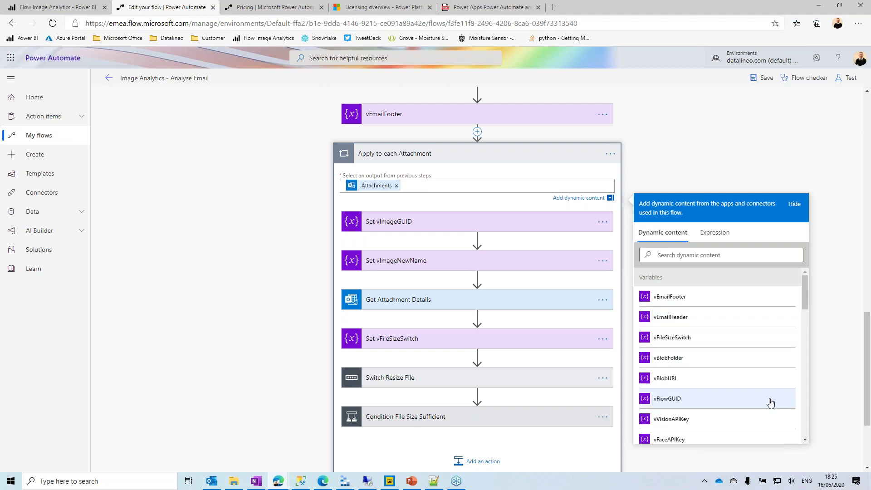
pyautogui.moveTo(805, 283); pyautogui.dragTo(804, 323)
pyautogui.moveTo(646, 357); pyautogui.dragTo(762, 359)
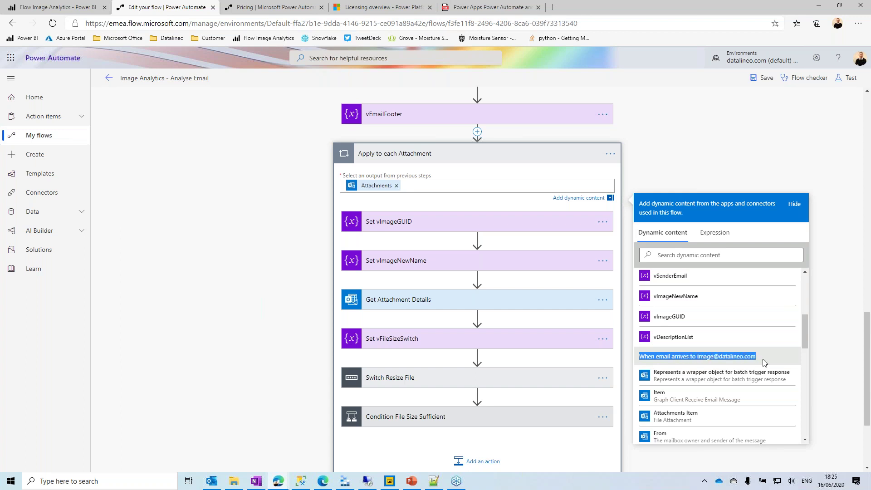
pyautogui.moveTo(804, 329)
pyautogui.mouseDown()
pyautogui.moveTo(804, 399)
pyautogui.moveTo(799, 295)
pyautogui.moveTo(799, 338)
pyautogui.mouseUp()
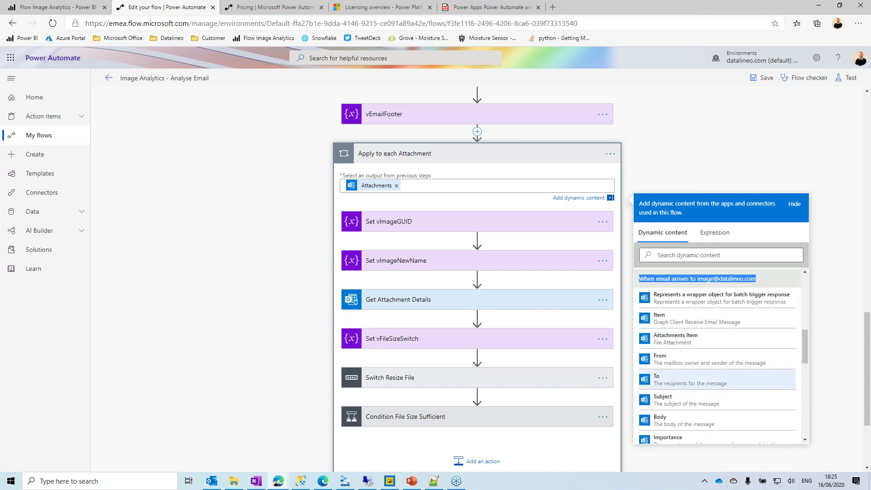
pyautogui.click(416, 182)
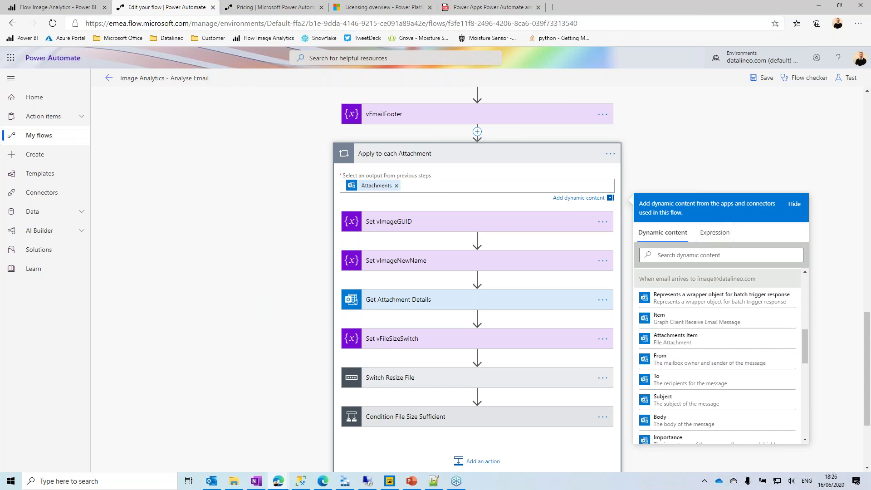
# - Compare the expression functions with the dynamic content for the attachment loop's input, and dismiss the picker
pyautogui.click(715, 233)
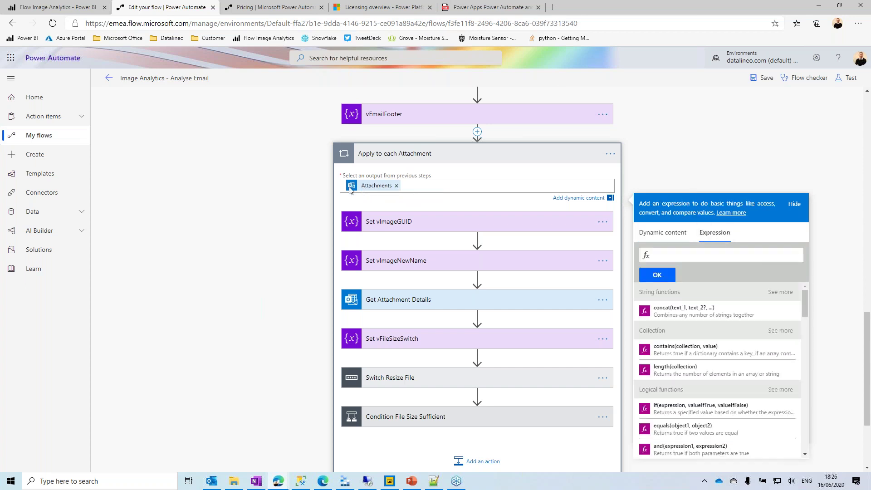
pyautogui.click(662, 233)
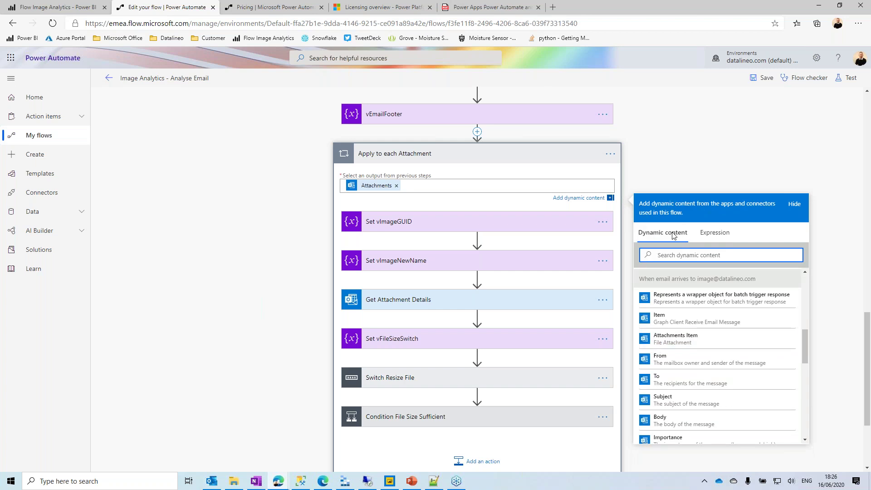
pyautogui.click(703, 232)
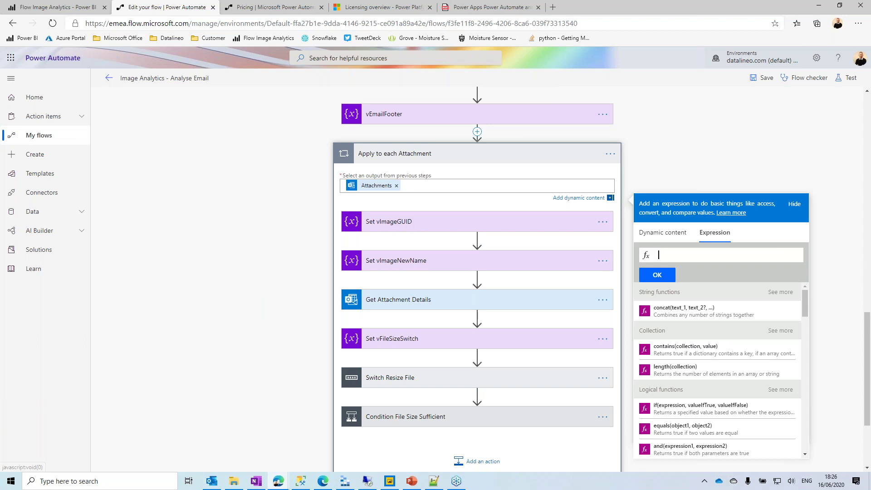
pyautogui.scroll(-1, 121, 200)
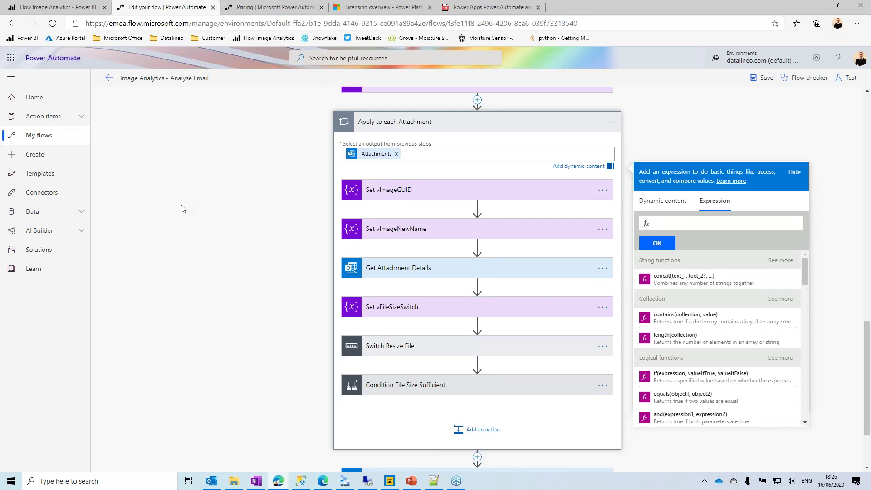
pyautogui.click(255, 213)
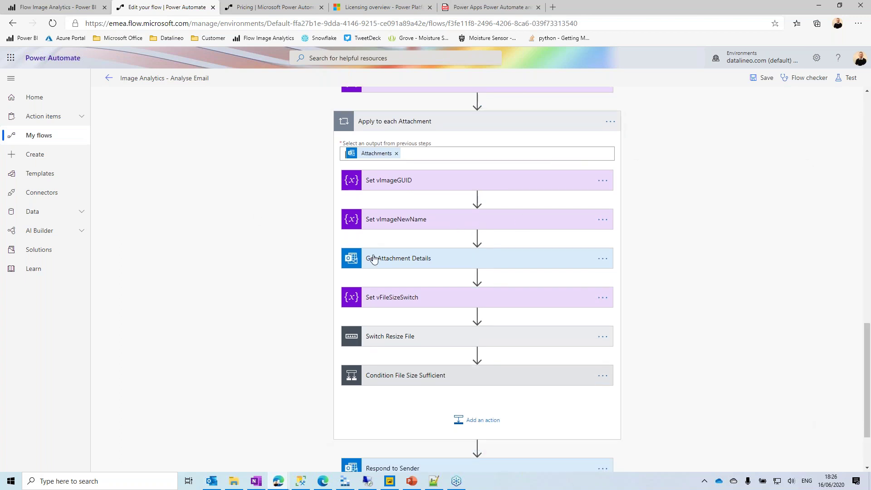
# - Expand Get Attachment Details and Set vFileSizeSwitch, and examine the if expression that sets the variable's value
pyautogui.click(399, 259)
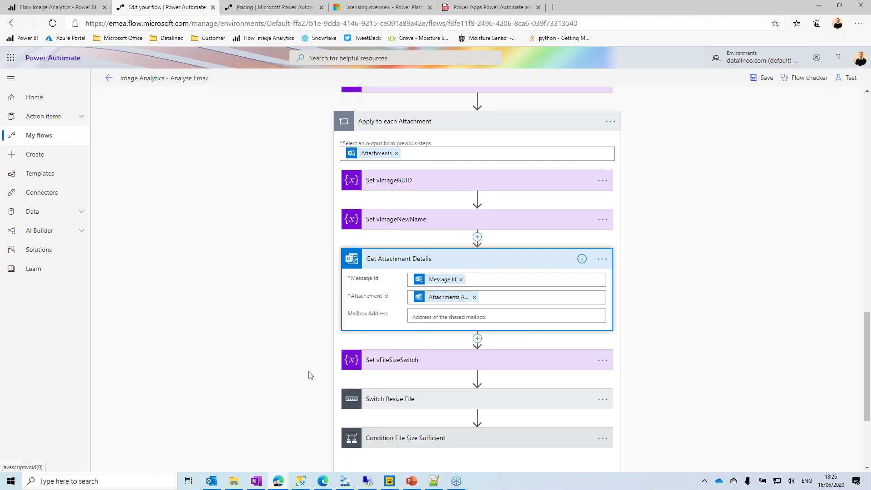
pyautogui.click(383, 361)
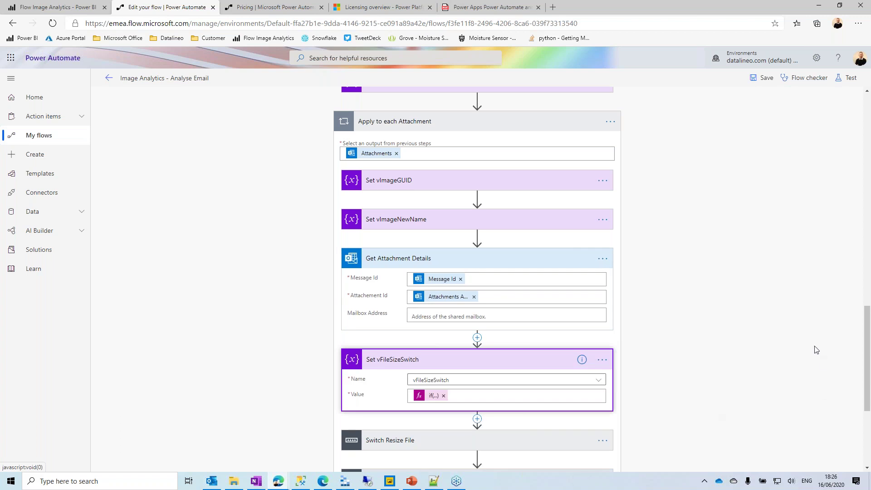
pyautogui.scroll(-3, 867, 335)
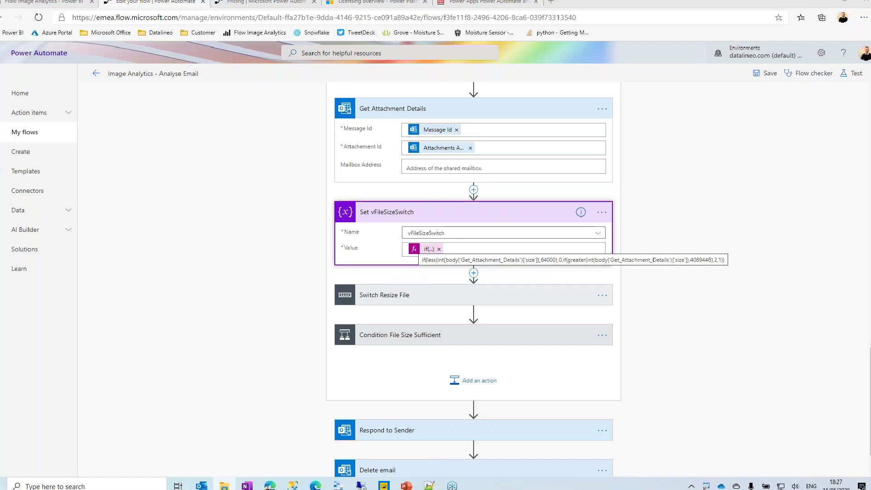
# - Expand Switch Resize File and its Case Large Attachment, and examine the Resize an Image and Create blob reduced file settings
pyautogui.click(367, 296)
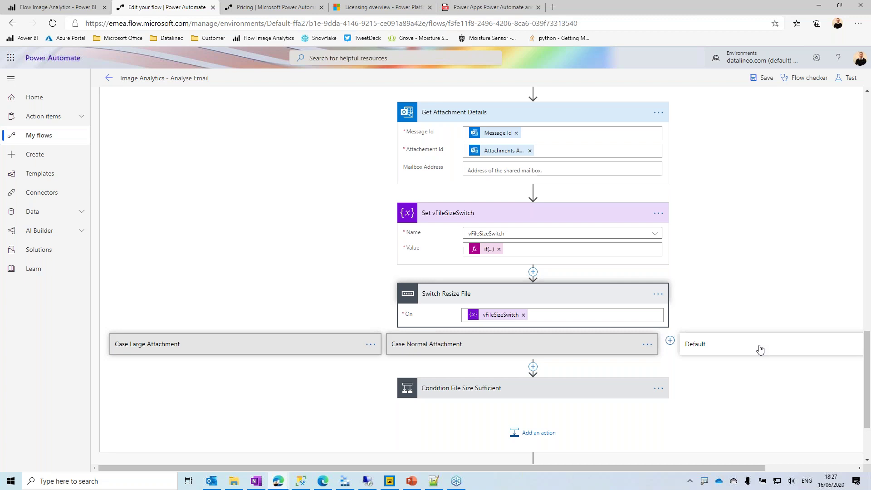
pyautogui.click(134, 346)
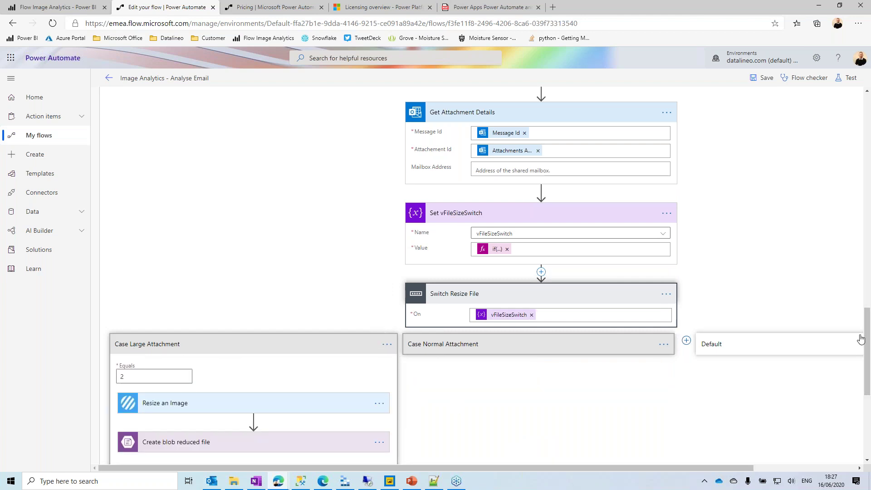
pyautogui.scroll(-5, 869, 345)
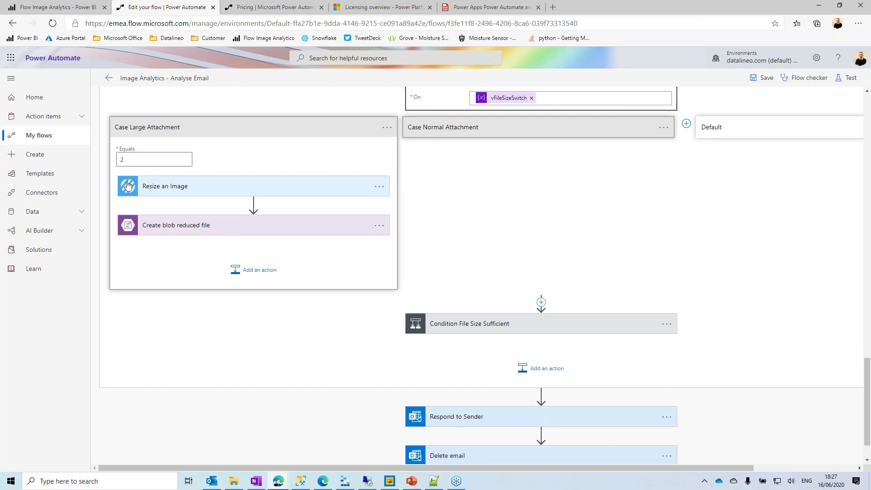
pyautogui.click(155, 187)
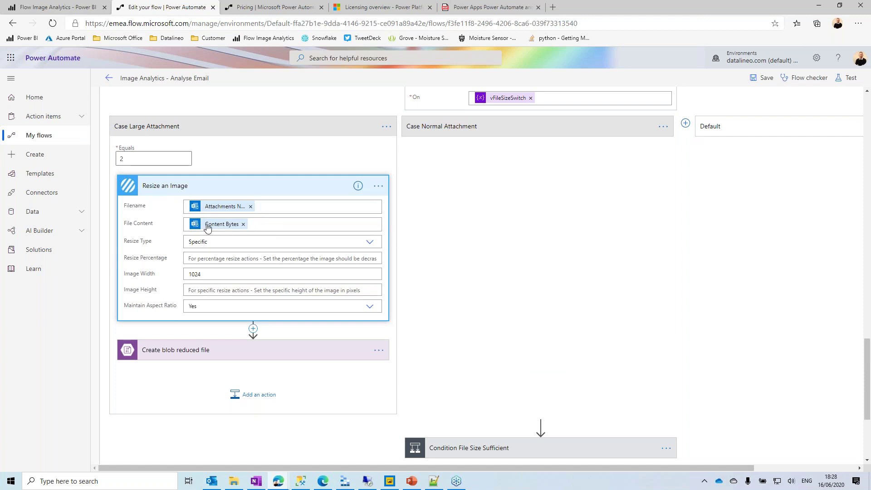
pyautogui.moveTo(208, 227)
pyautogui.click(168, 354)
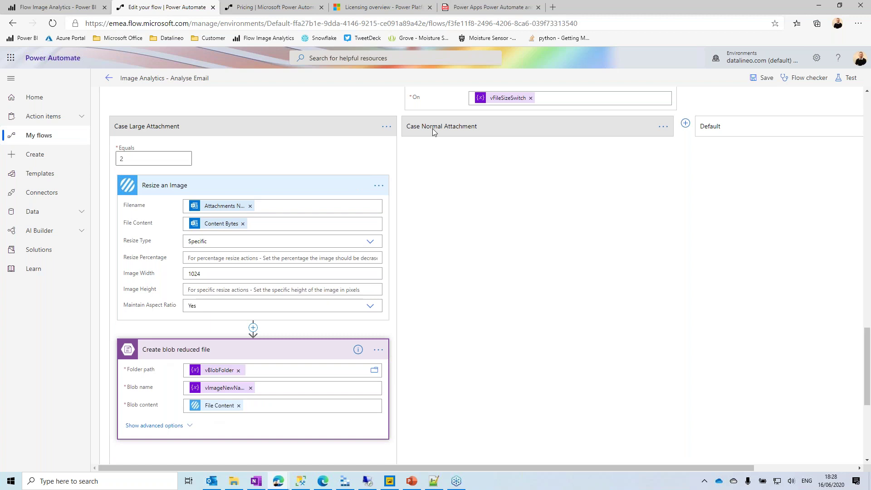
# - Expand Case Normal Attachment and Condition File Size Sufficient, and review the actions in the condition's If yes branch
pyautogui.click(463, 128)
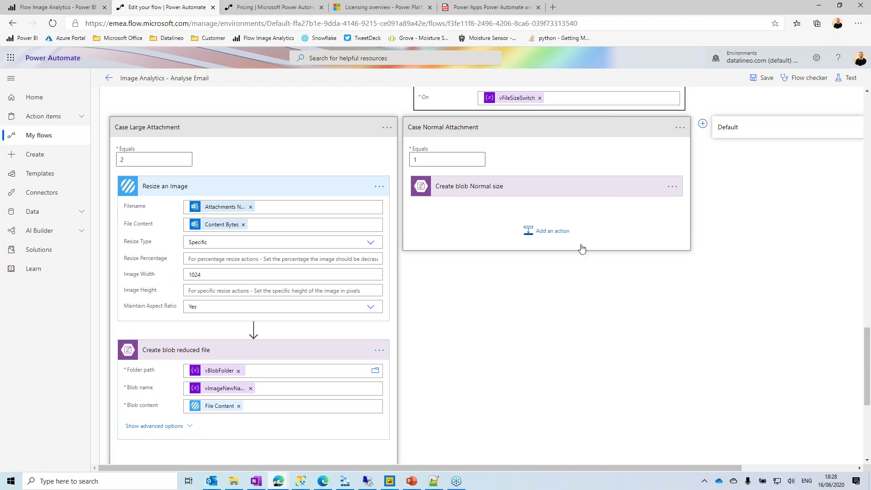
pyautogui.moveTo(867, 341); pyautogui.dragTo(868, 393)
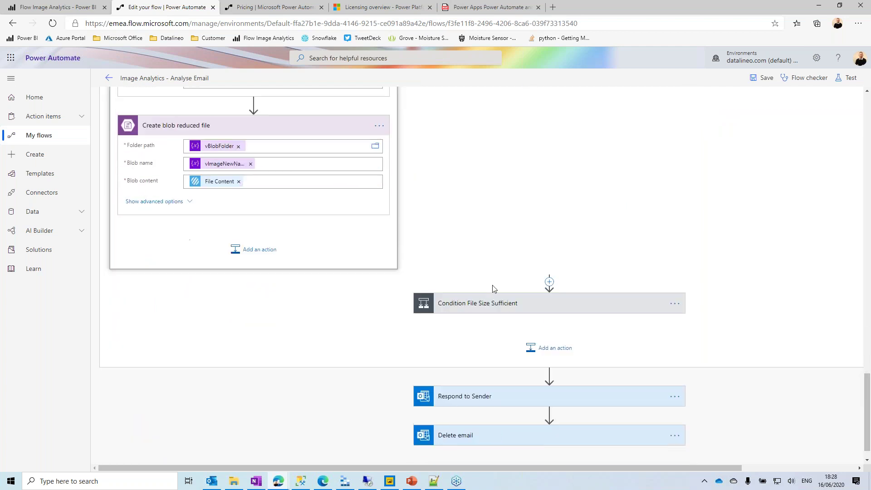
pyautogui.click(493, 310)
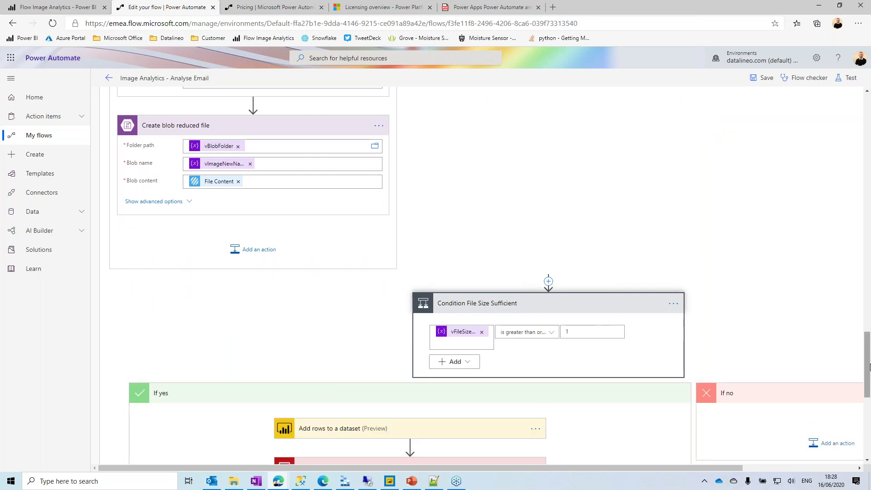
pyautogui.moveTo(868, 368); pyautogui.dragTo(868, 406)
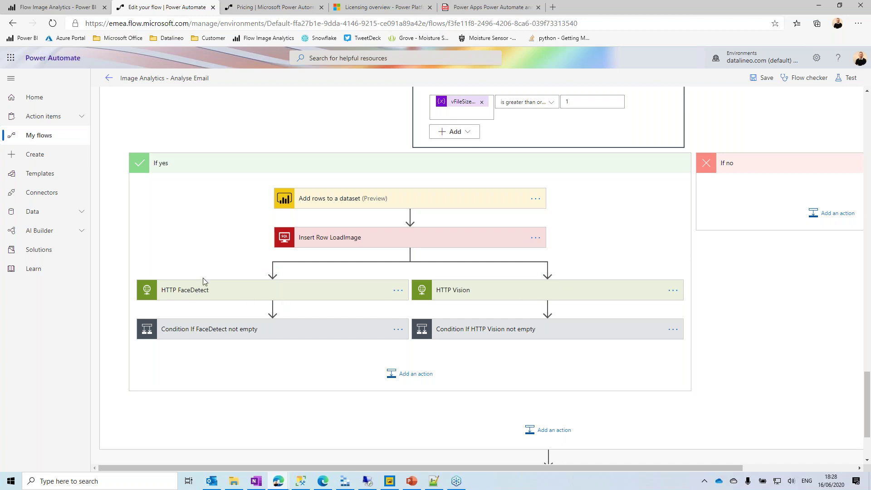
pyautogui.moveTo(867, 380); pyautogui.dragTo(867, 399)
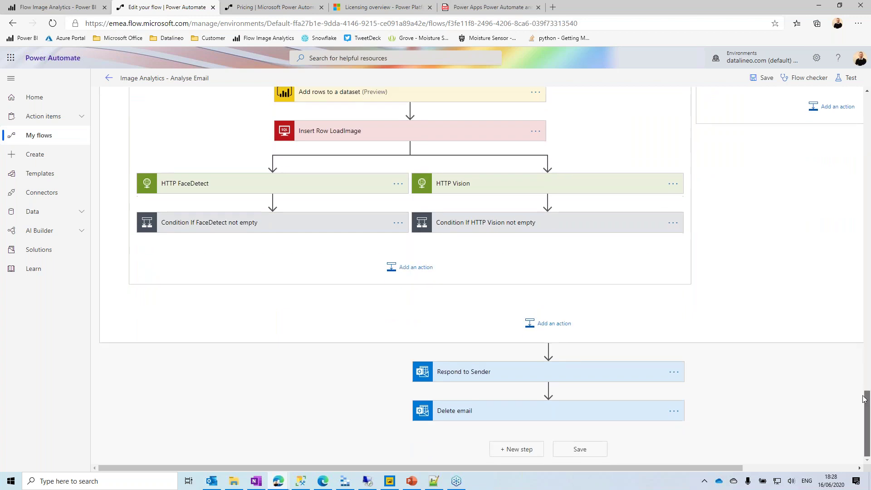
# - Expand HTTP FaceDetect and Condition If FaceDetect not empty, and examine the request settings and the If yes actions
pyautogui.click(199, 189)
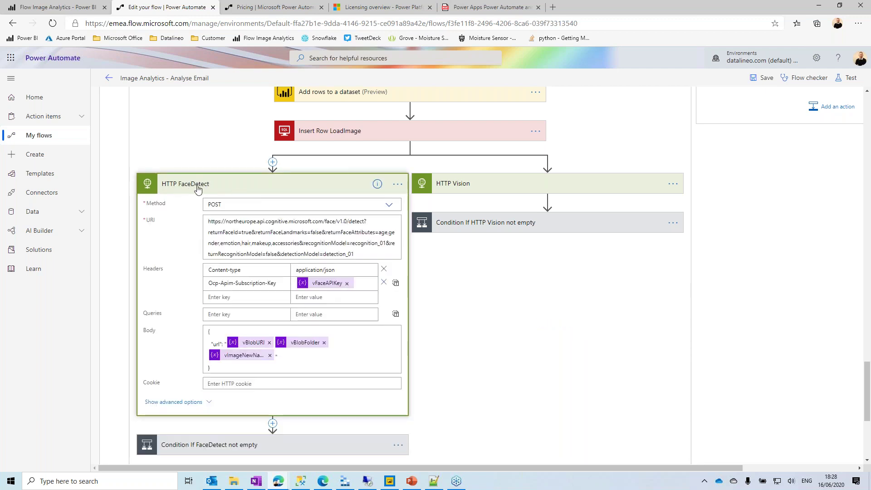
pyautogui.scroll(-5, 449, 307)
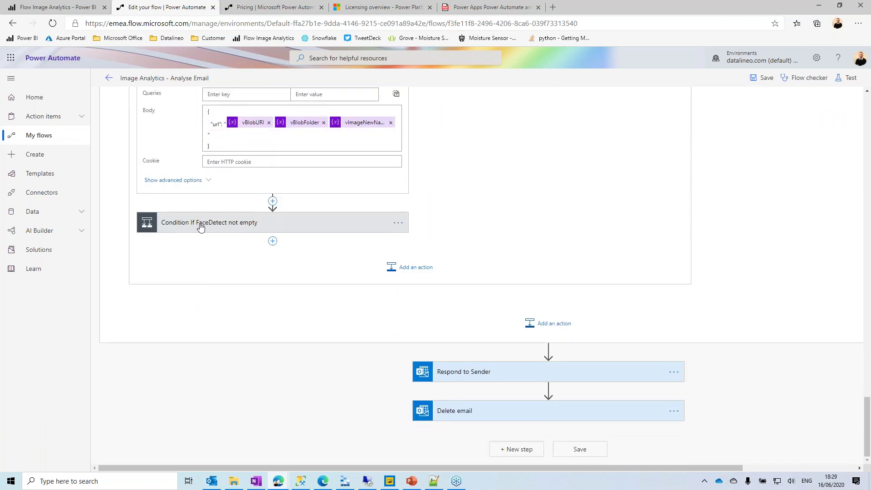
pyautogui.click(201, 227)
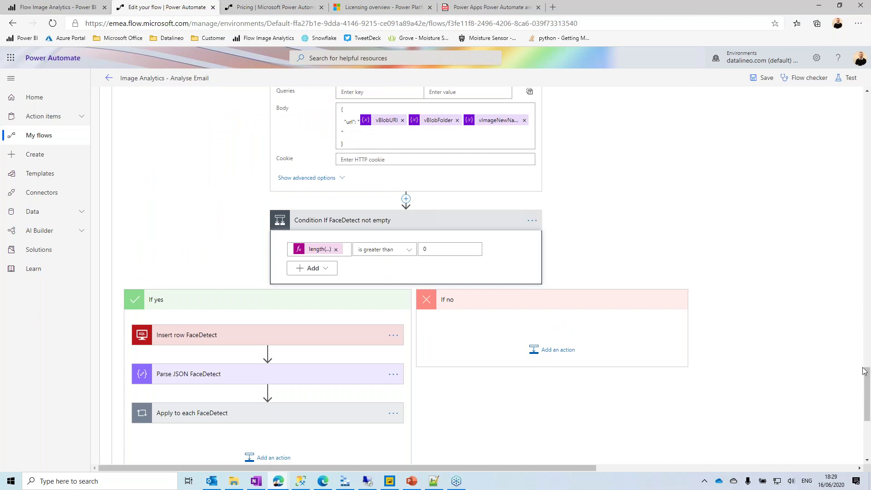
pyautogui.moveTo(862, 385); pyautogui.dragTo(864, 360)
pyautogui.scroll(-7, 863, 360)
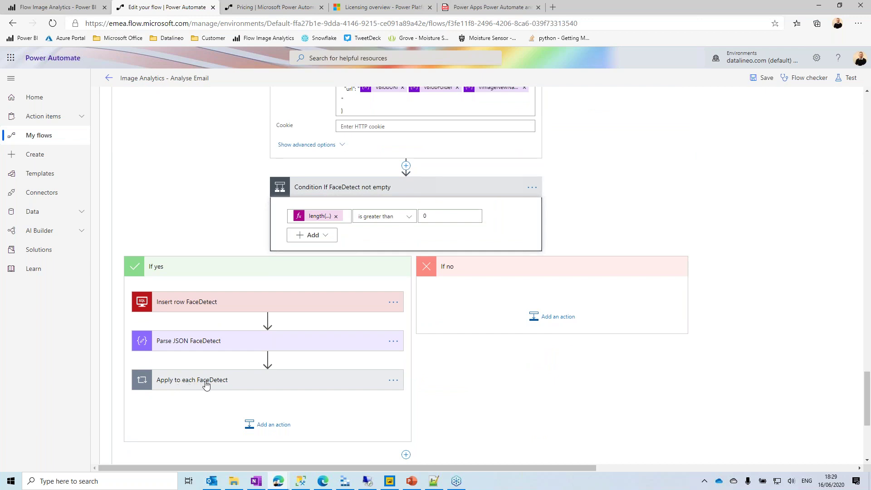
pyautogui.scroll(-3, 818, 418)
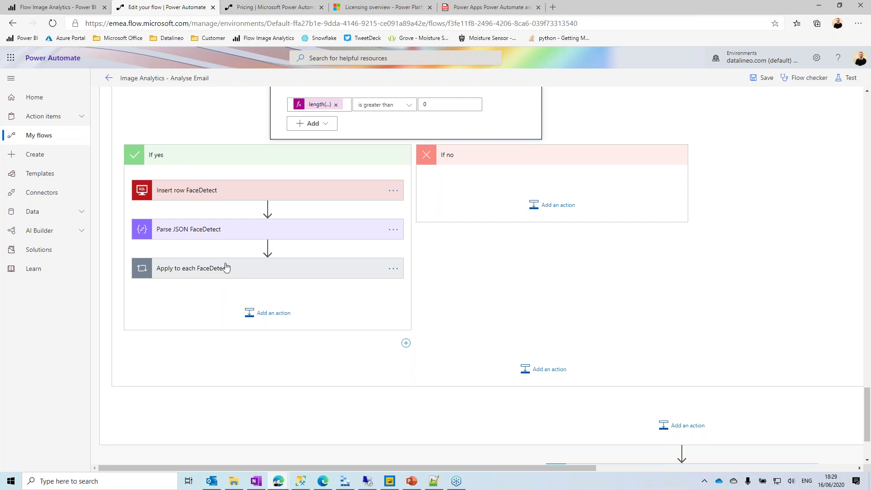
# - Expand Apply to each FaceDetect and its nested FaceIdentify condition and loops, and examine the actions inside Apply to each FaceIdentifyCandidate
pyautogui.click(162, 273)
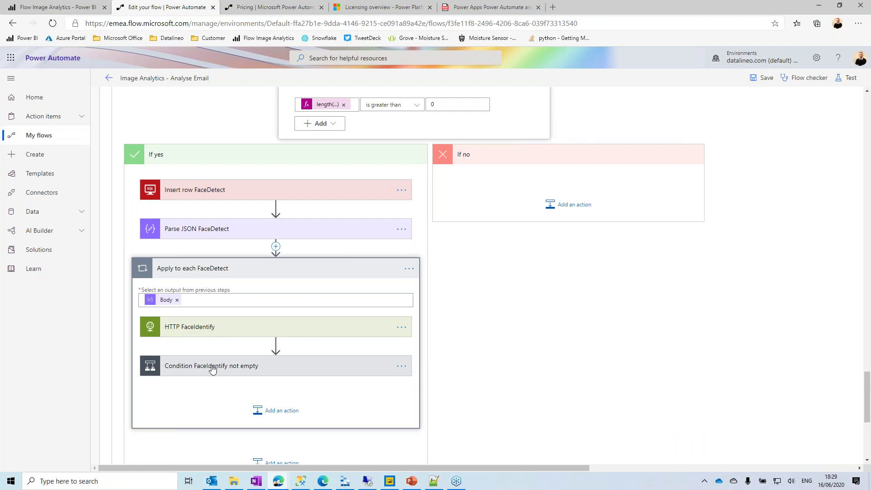
pyautogui.click(235, 370)
pyautogui.moveTo(869, 356); pyautogui.dragTo(869, 388)
pyautogui.click(207, 345)
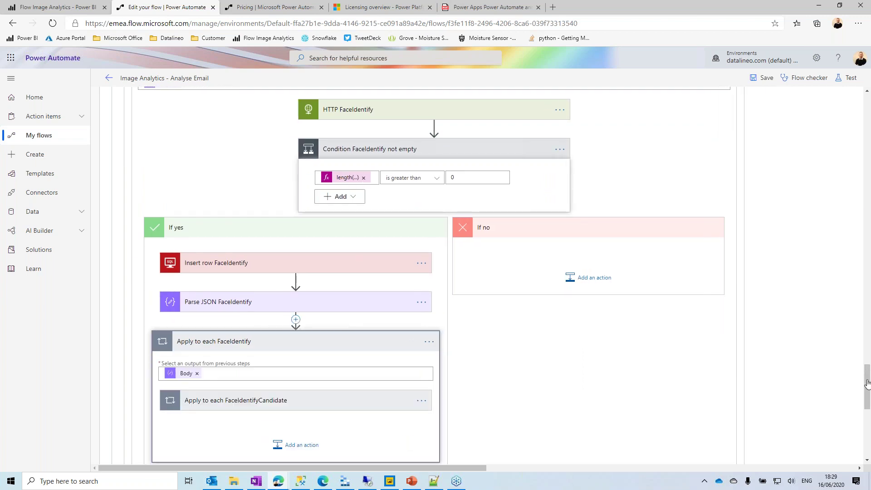
pyautogui.scroll(-2, 221, 360)
pyautogui.click(190, 301)
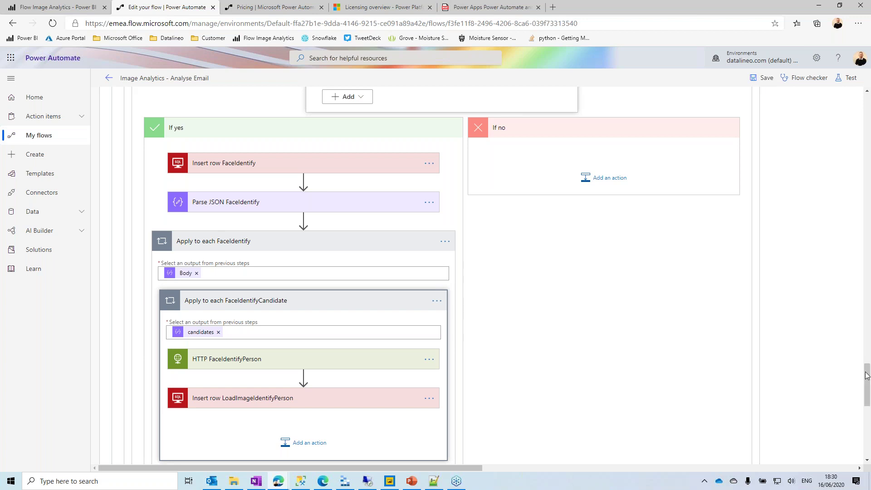
pyautogui.scroll(-5, 868, 381)
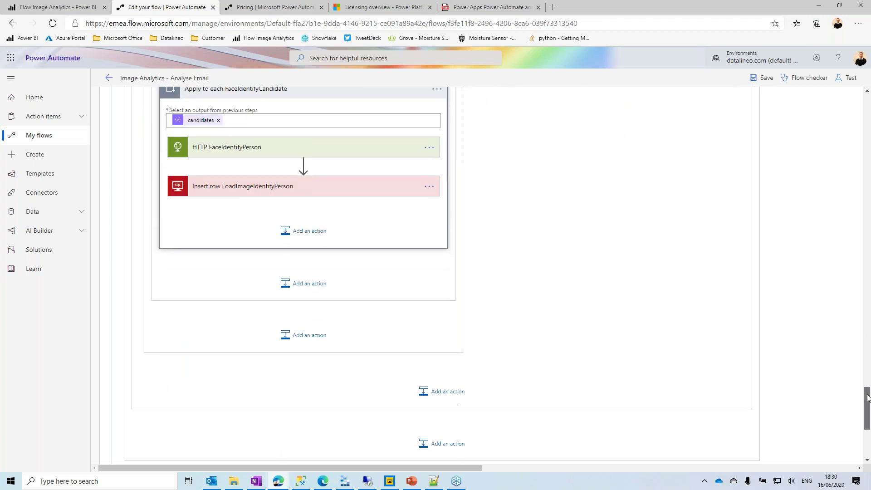
# - Collapse Apply to each FaceDetect, dismiss the meeting reminder, and review the closing Respond to Sender and Delete email actions
pyautogui.scroll(2, 868, 368)
pyautogui.scroll(10, 514, 262)
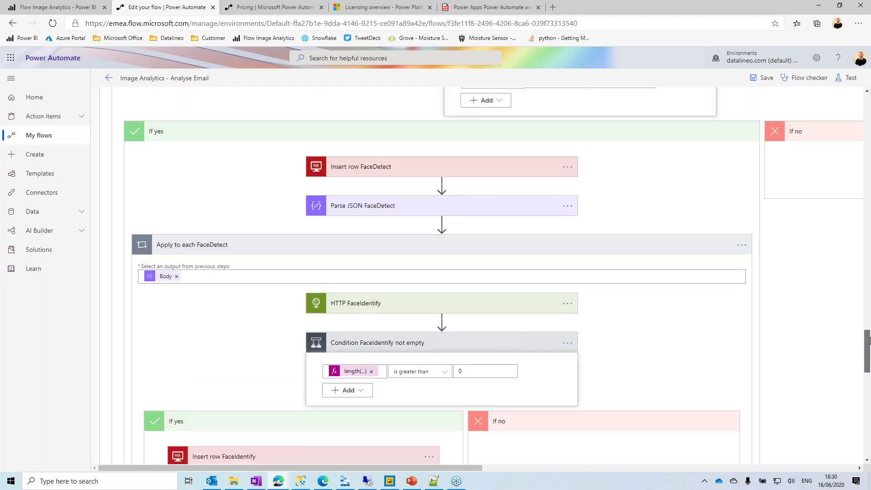
pyautogui.click(269, 243)
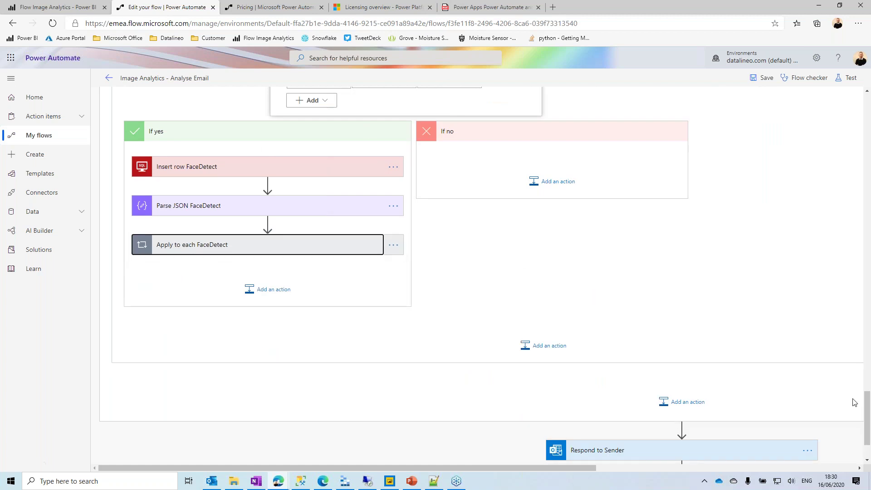
pyautogui.moveTo(867, 403)
pyautogui.mouseDown()
pyautogui.moveTo(867, 377)
pyautogui.moveTo(867, 402)
pyautogui.mouseUp()
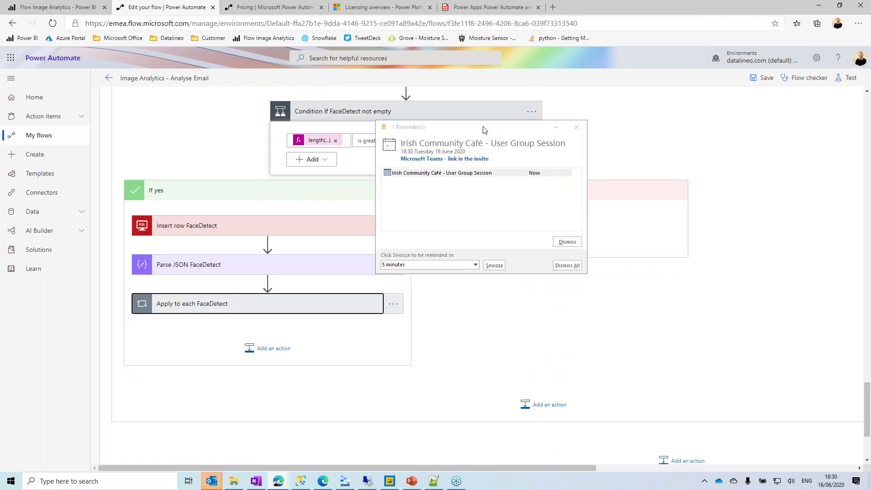
pyautogui.press('Escape')
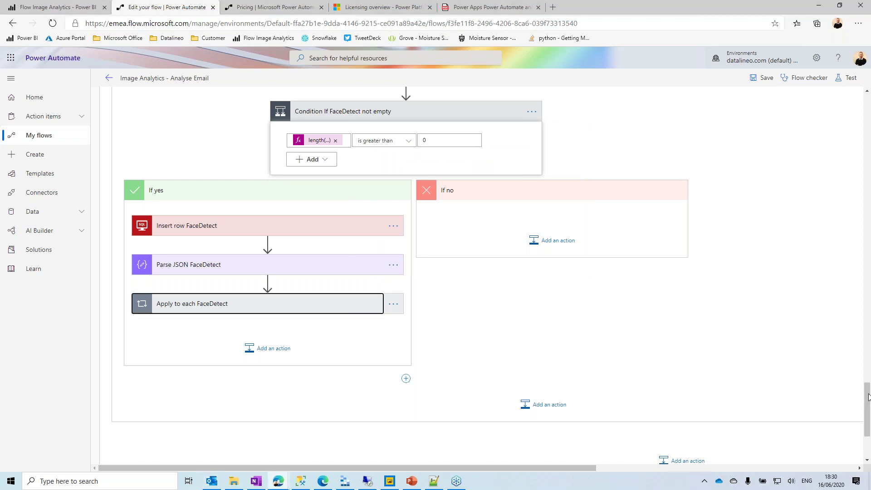
pyautogui.moveTo(868, 397); pyautogui.dragTo(869, 428)
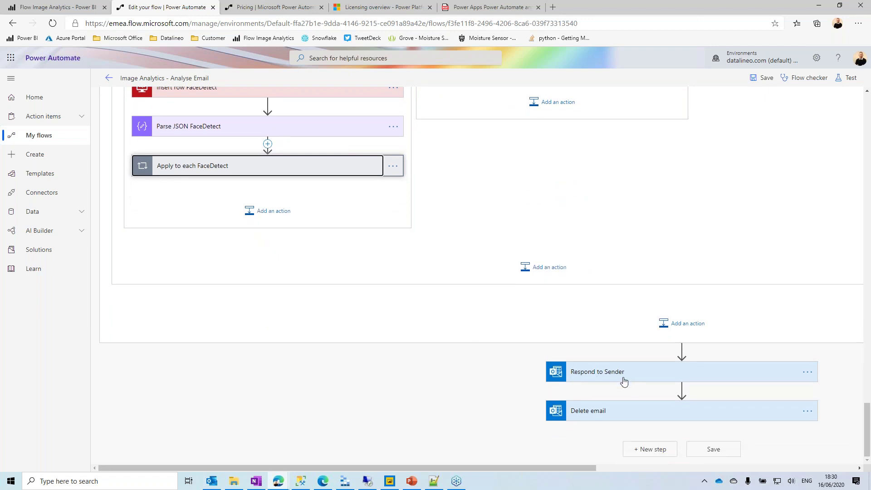
pyautogui.moveTo(496, 467); pyautogui.dragTo(451, 467)
pyautogui.moveTo(868, 428); pyautogui.dragTo(861, 140)
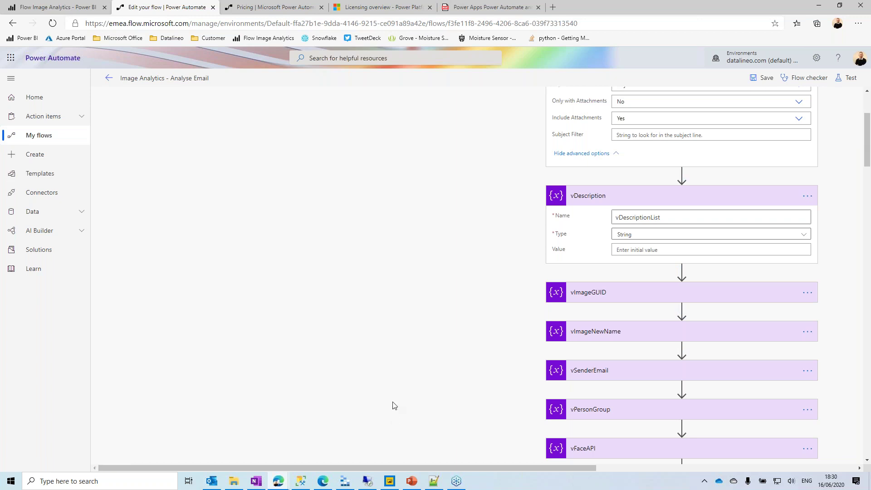
# - Switch to the Flow Image Analytics report in Power BI Desktop and browse the thumbnails under Images received
pyautogui.moveTo(389, 484)
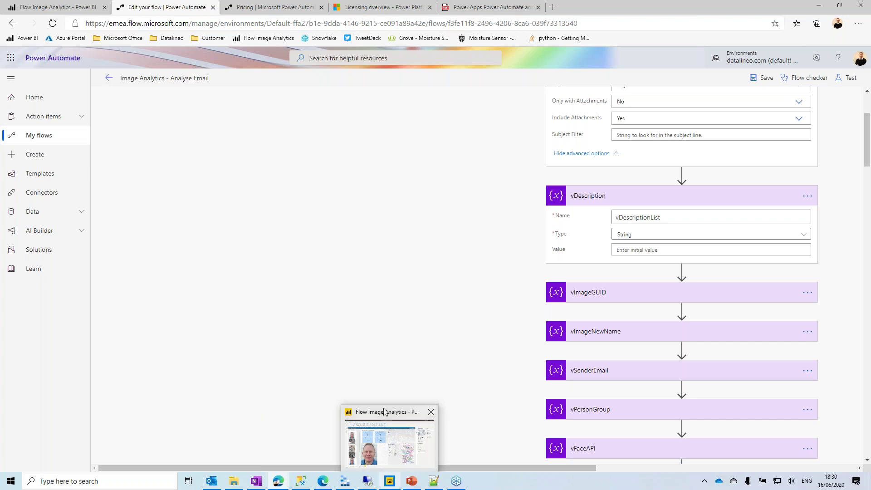
pyautogui.click(384, 412)
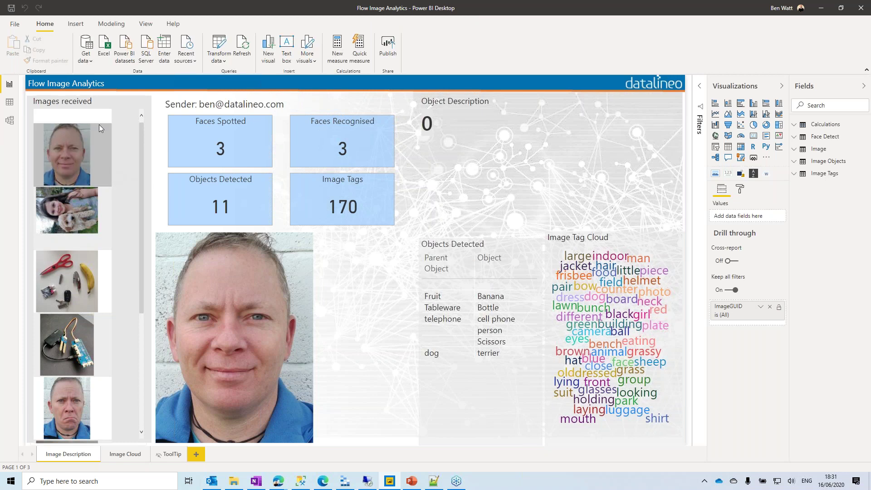
pyautogui.moveTo(99, 125)
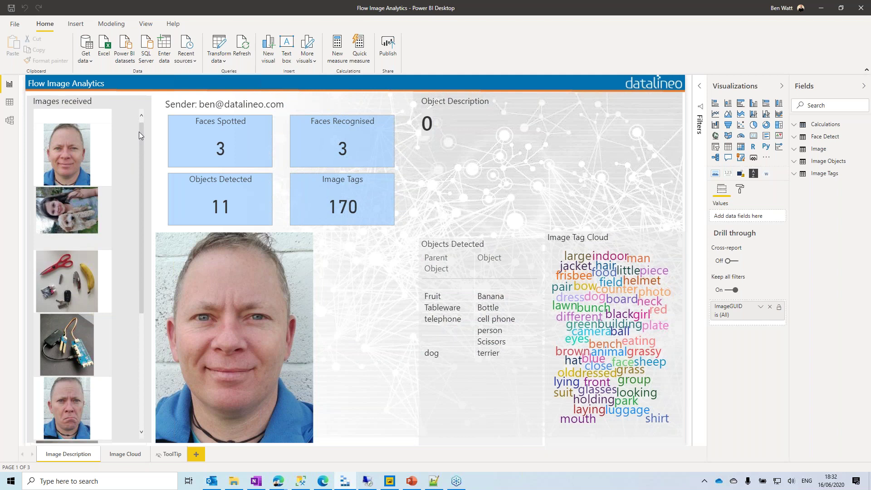
pyautogui.scroll(-2, 140, 136)
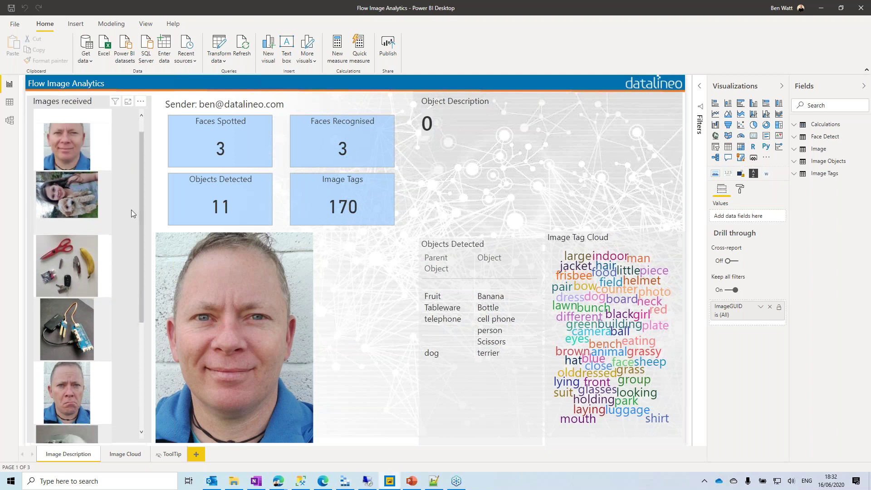
pyautogui.click(139, 221)
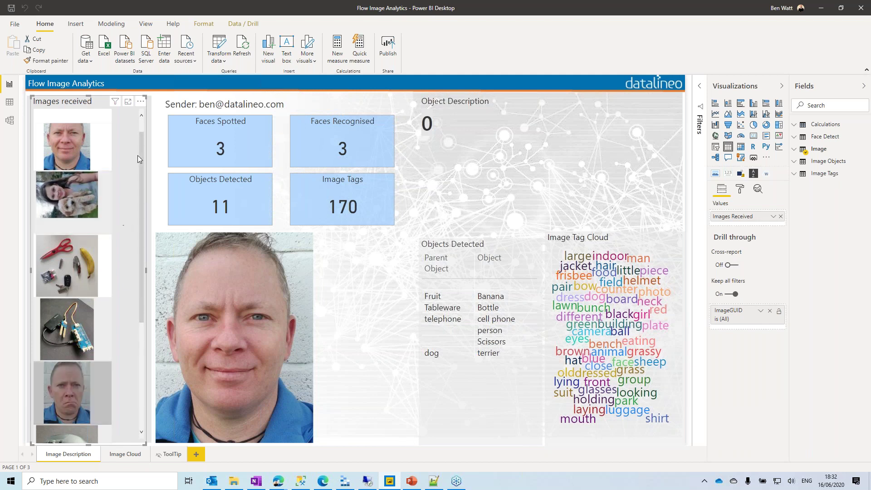
pyautogui.moveTo(140, 147); pyautogui.dragTo(141, 111)
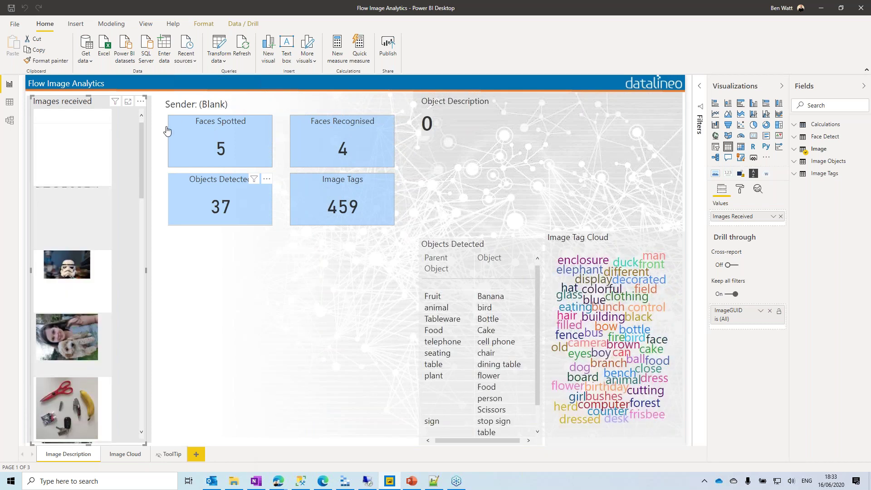
# - Open the Image Cloud report page and examine the tag count table, including the white and man tags
pyautogui.click(117, 459)
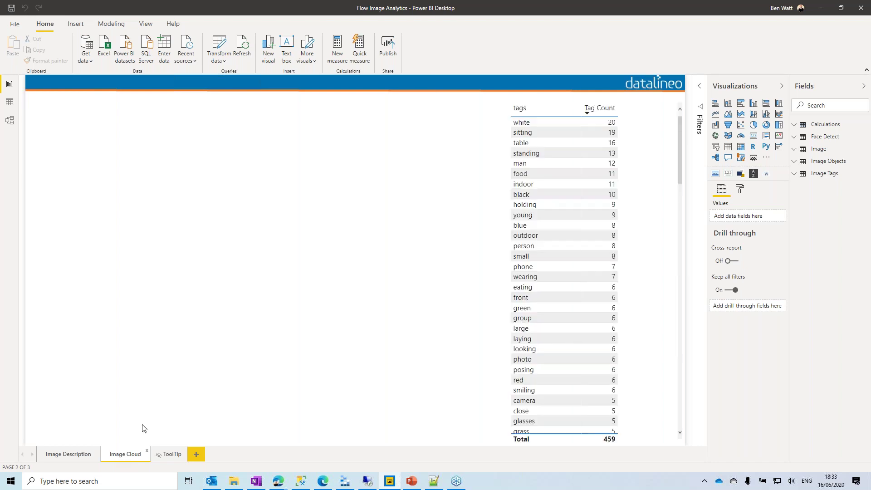
pyautogui.click(532, 121)
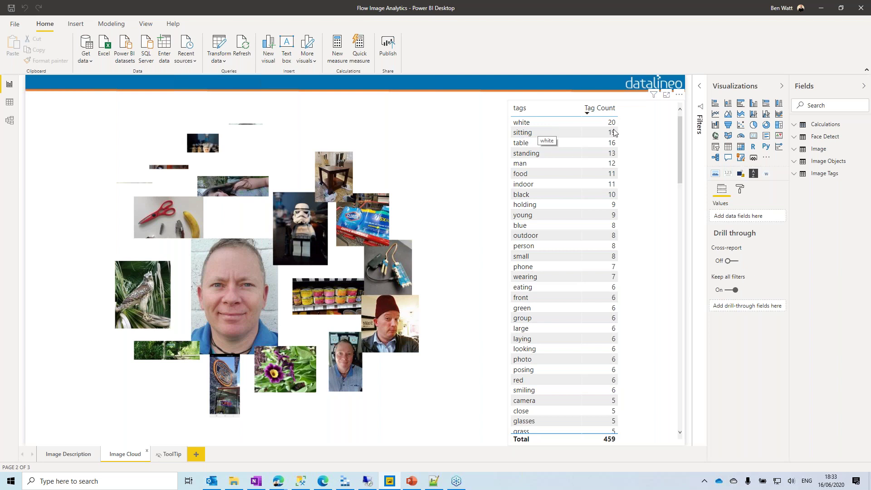
pyautogui.click(522, 123)
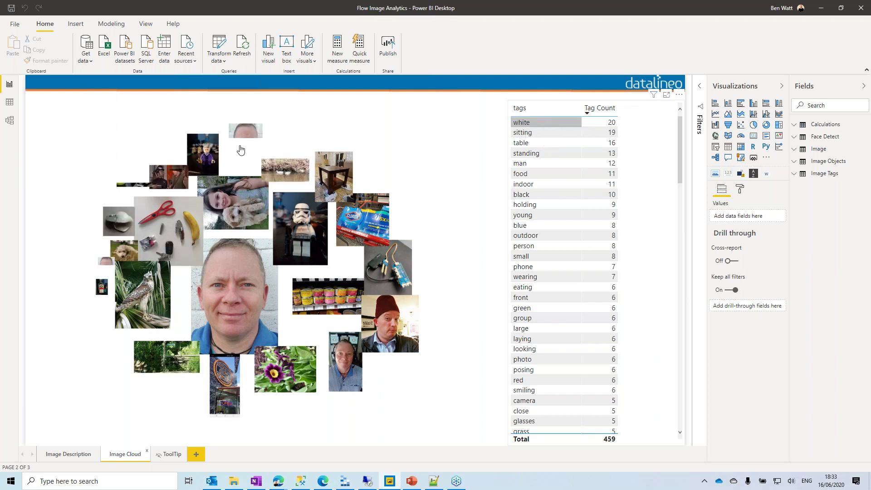
pyautogui.click(484, 312)
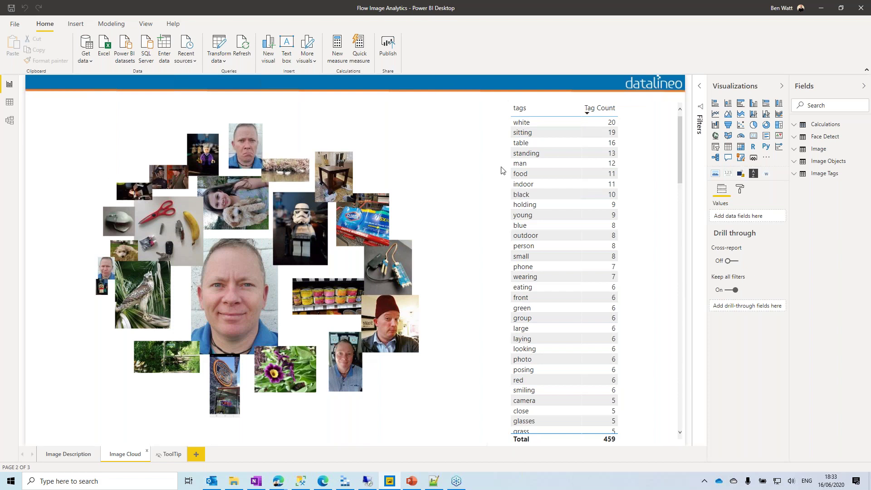
pyautogui.click(520, 164)
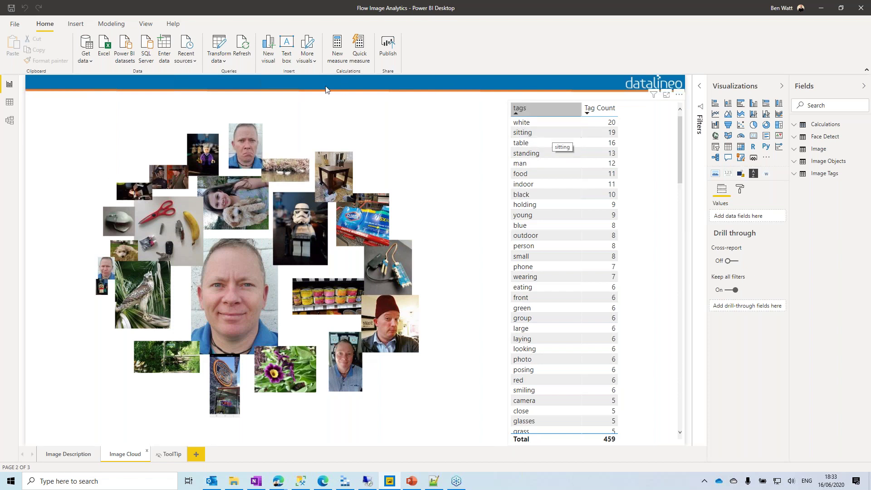
# - Enlarge individual pictures in the image cloud one after another to inspect them
pyautogui.moveTo(272, 381)
pyautogui.moveTo(344, 356)
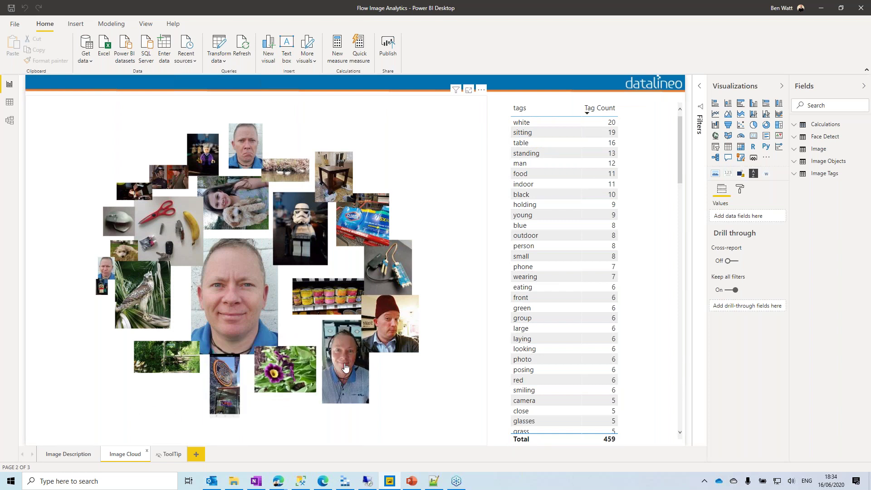
pyautogui.moveTo(400, 322)
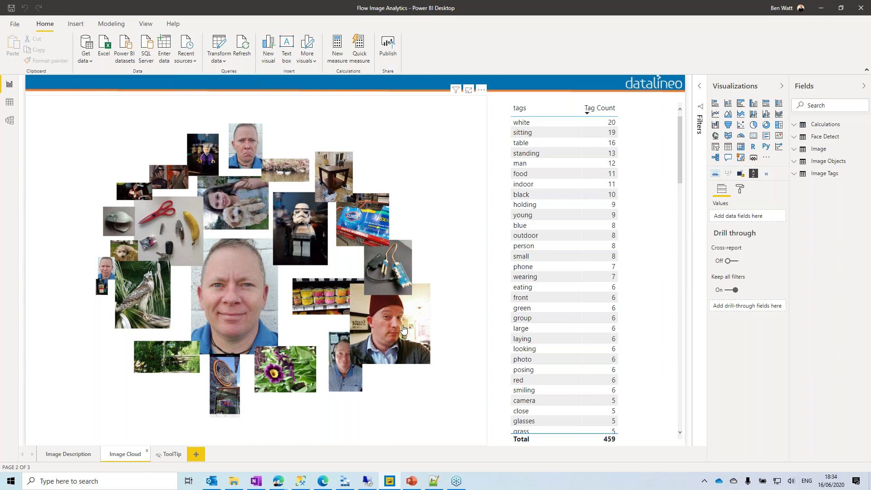
pyautogui.moveTo(396, 264)
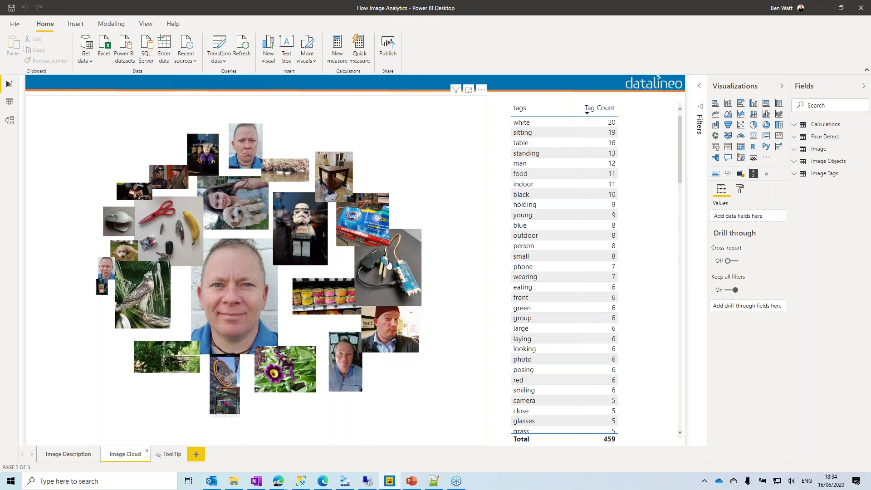
pyautogui.moveTo(370, 220)
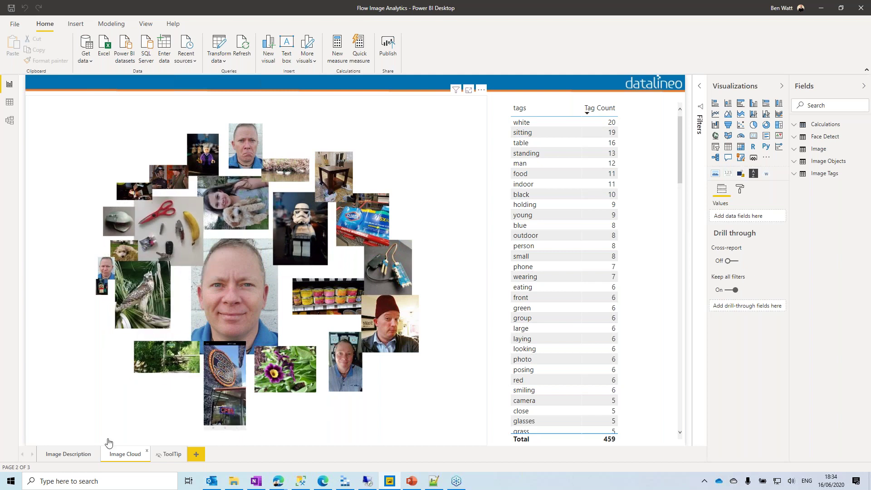
# - Return to the Image Description page, select the stormtrooper toy image, and examine its description, tags and detected objects
pyautogui.click(66, 454)
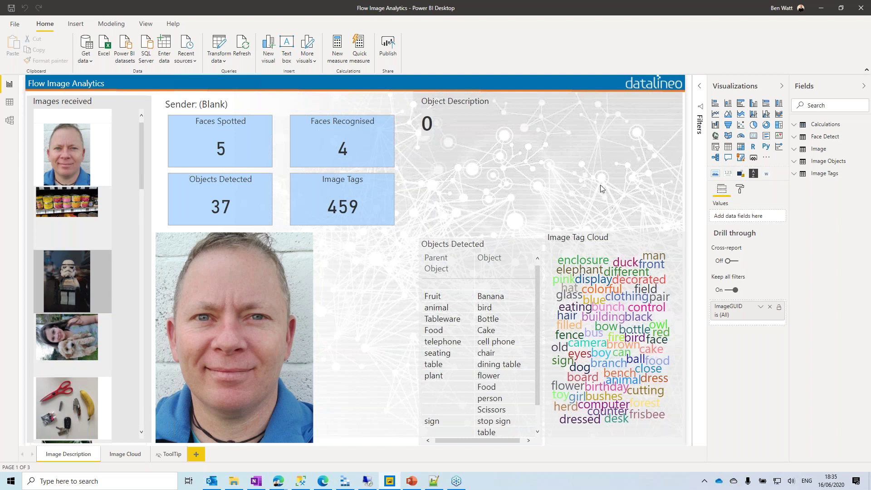
pyautogui.click(67, 281)
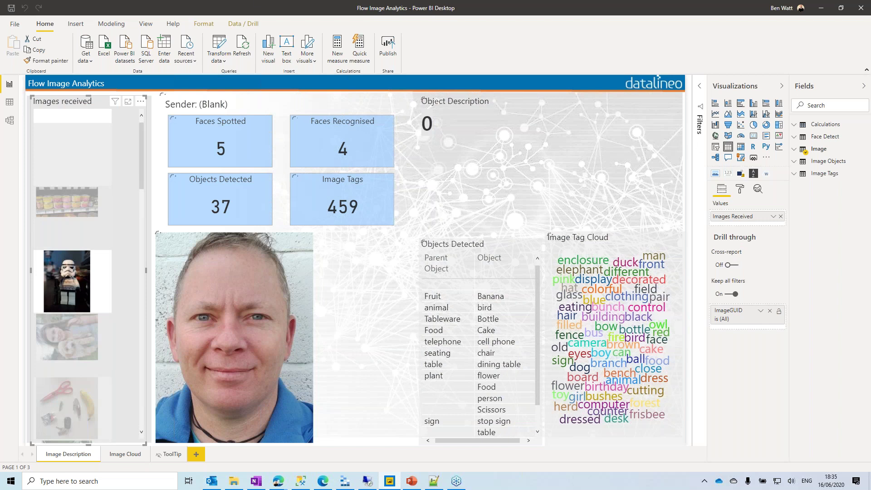
pyautogui.moveTo(870, 95); pyautogui.dragTo(317, 98)
pyautogui.doubleClick(317, 98)
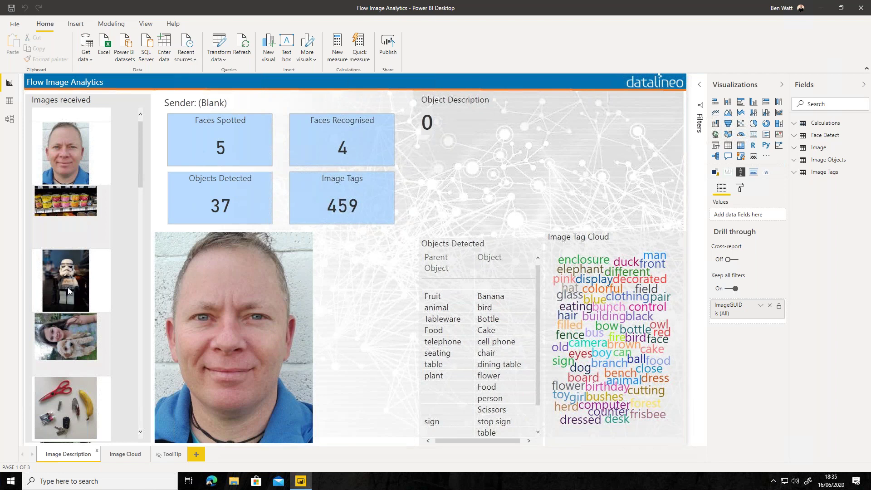
pyautogui.click(63, 273)
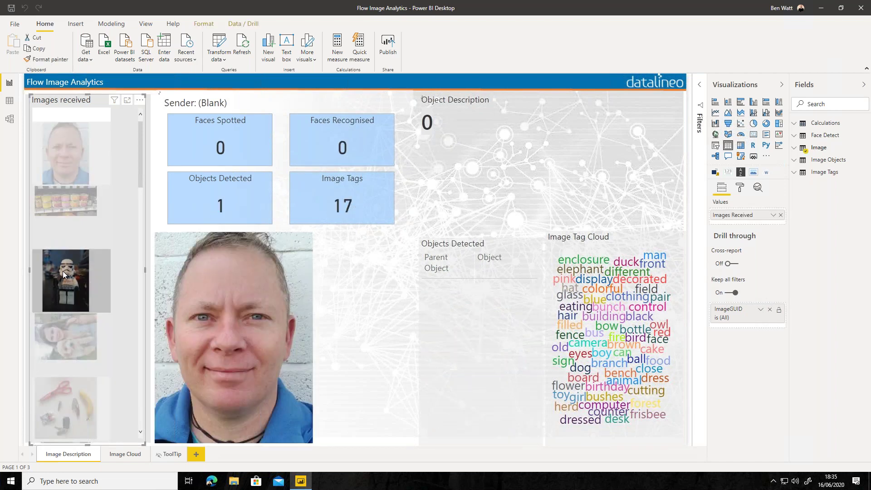
pyautogui.moveTo(69, 271)
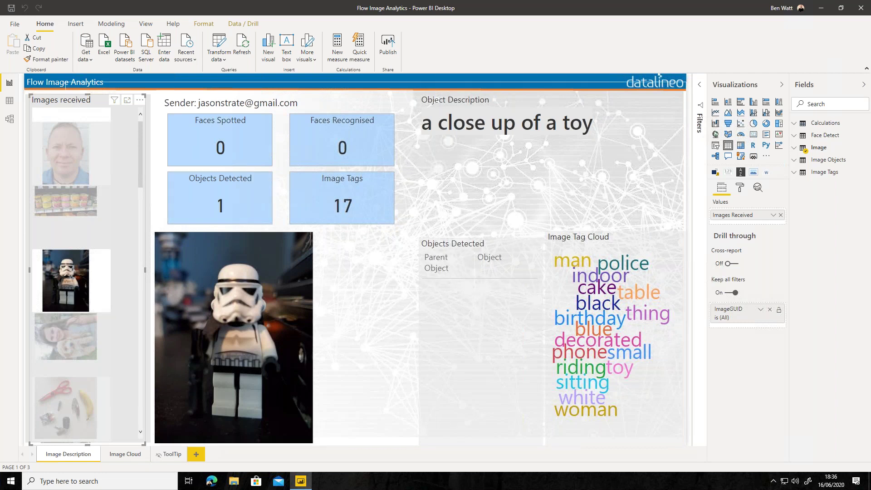
pyautogui.click(472, 242)
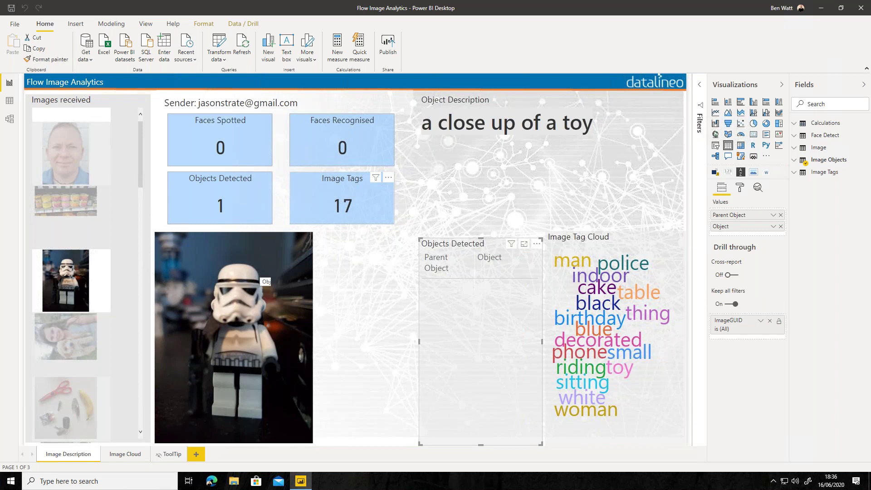
# - Select the scissors-and-banana image and the perched bird image in turn, and examine each one's description, objects and tags
pyautogui.scroll(-1, 140, 179)
pyautogui.scroll(-3, 140, 180)
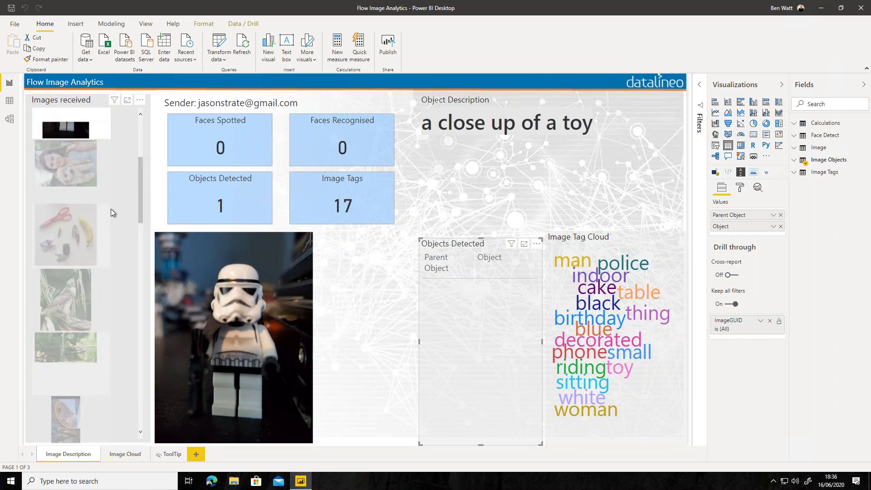
pyautogui.click(63, 229)
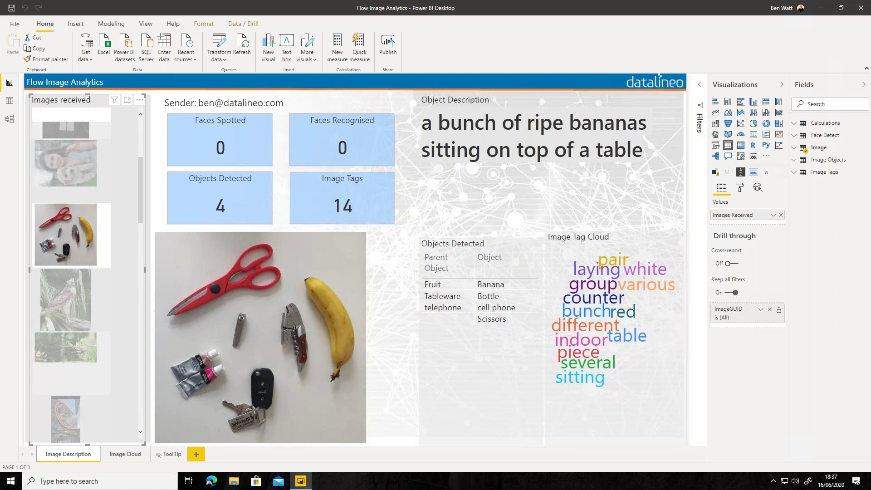
pyautogui.scroll(-1, 140, 170)
pyautogui.moveTo(140, 169); pyautogui.dragTo(140, 193)
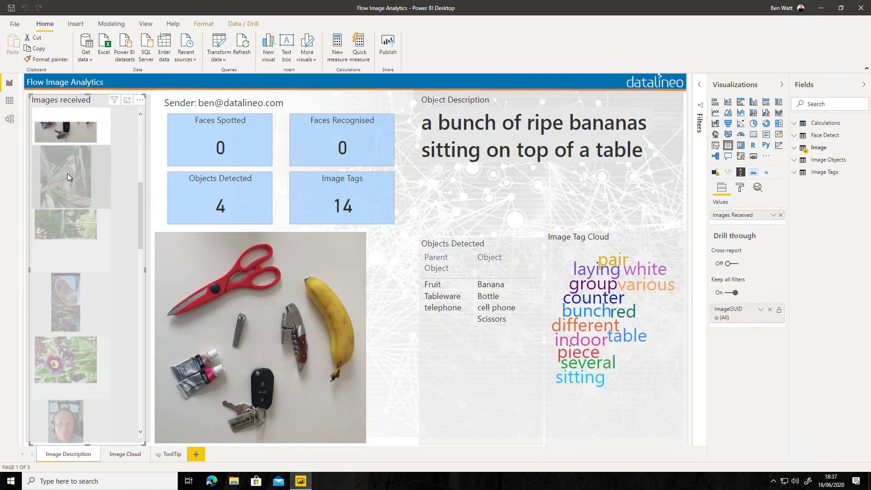
pyautogui.click(67, 173)
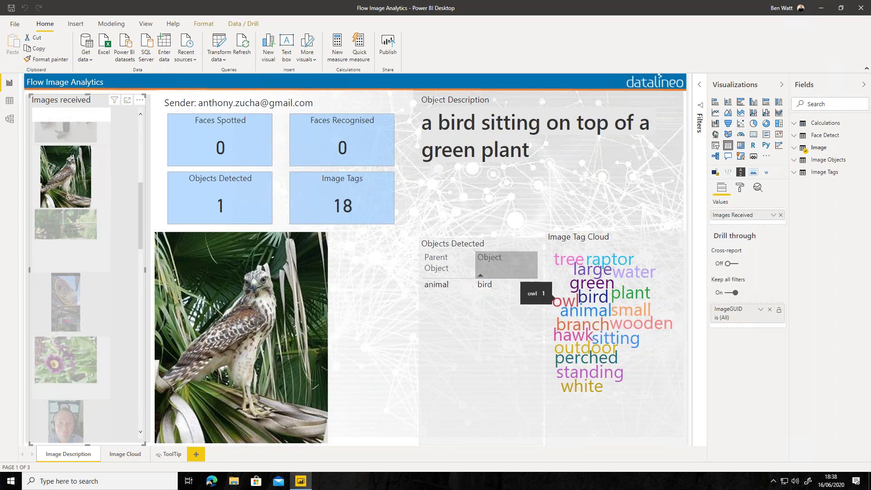
# - Select the greenery, taco shop sign and purple flower images in turn, and compare their descriptions, detected objects and tag clouds
pyautogui.click(78, 223)
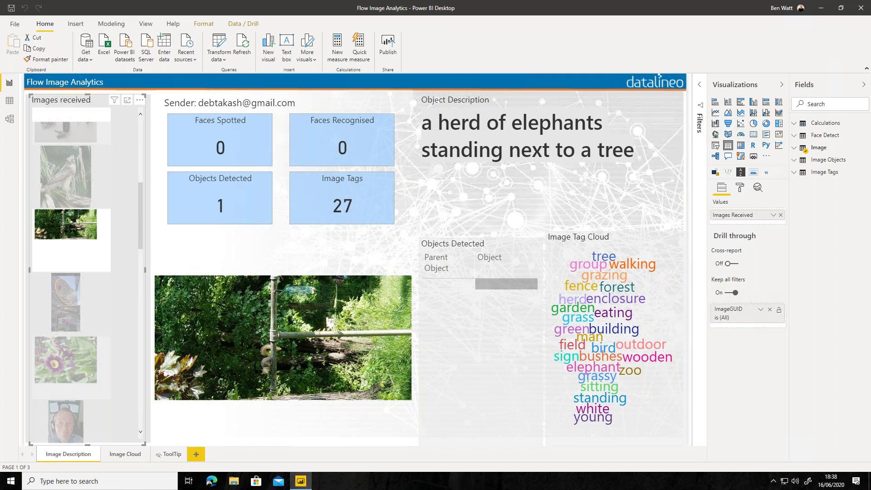
pyautogui.moveTo(611, 301)
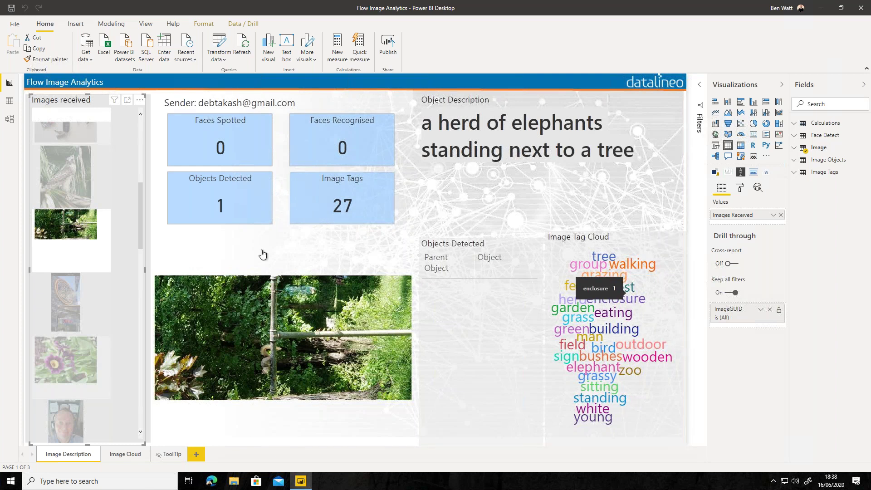
pyautogui.click(71, 294)
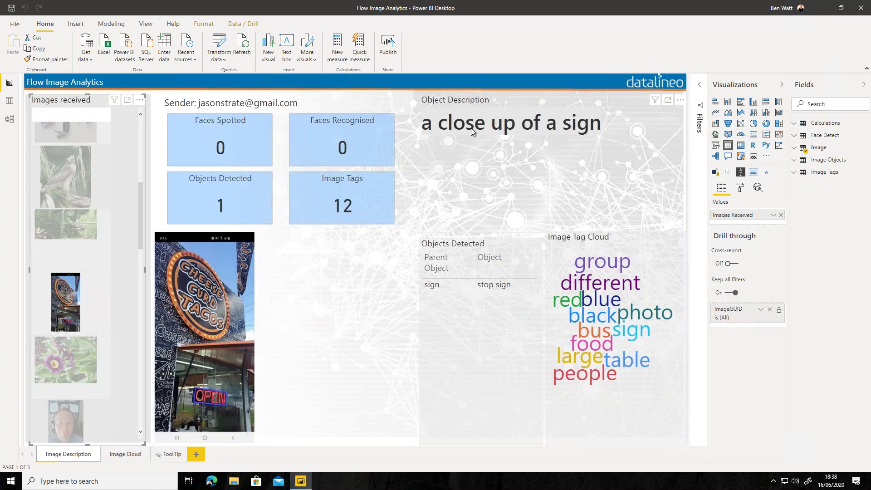
pyautogui.click(44, 360)
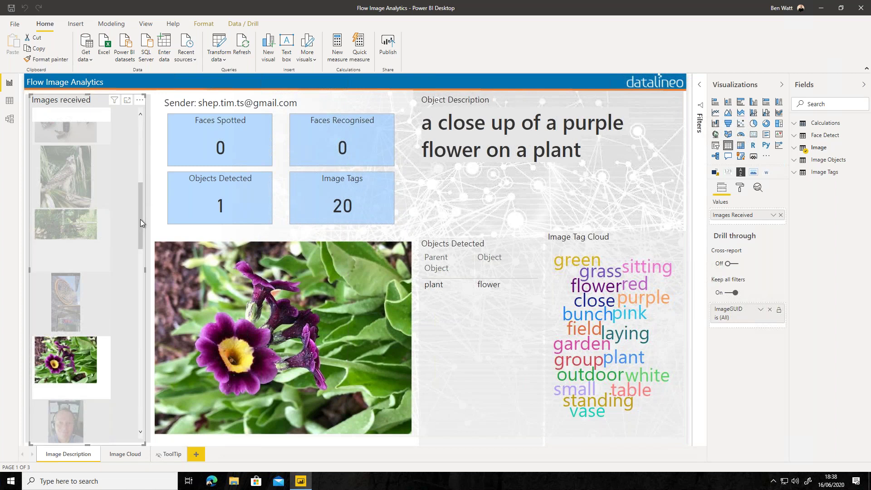
# - Select the headset selfie and the red-hat portrait in turn, and examine each one's description, face counts, detected objects and tag cloud
pyautogui.scroll(-4, 111, 229)
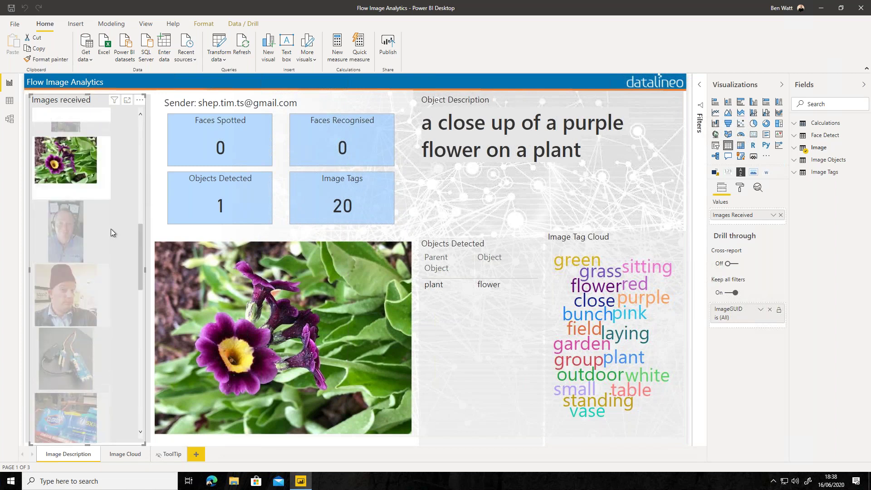
pyautogui.click(72, 227)
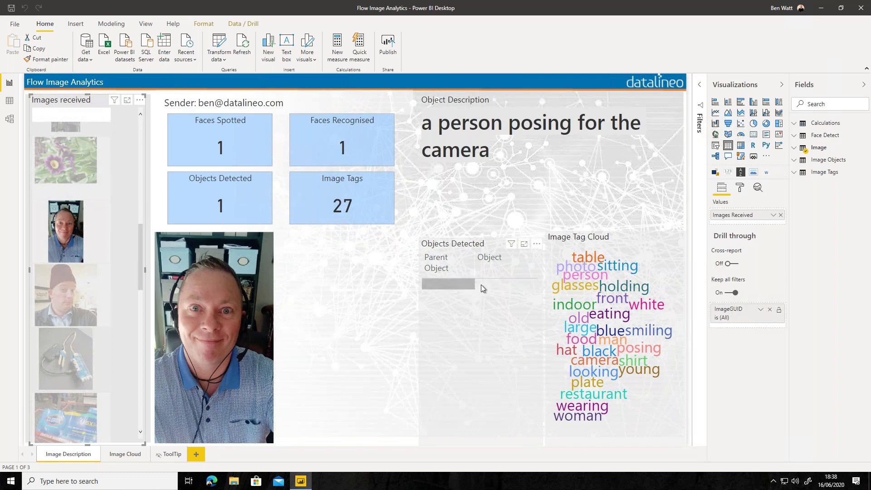
pyautogui.click(450, 269)
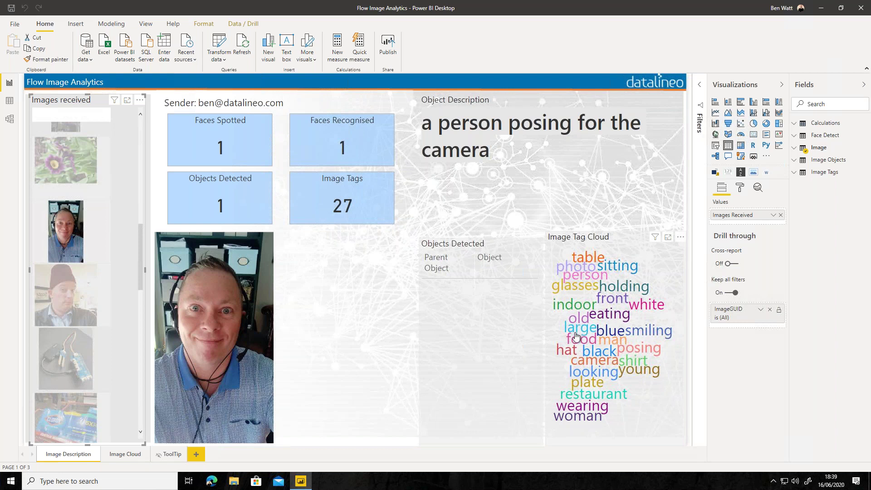
pyautogui.moveTo(576, 335)
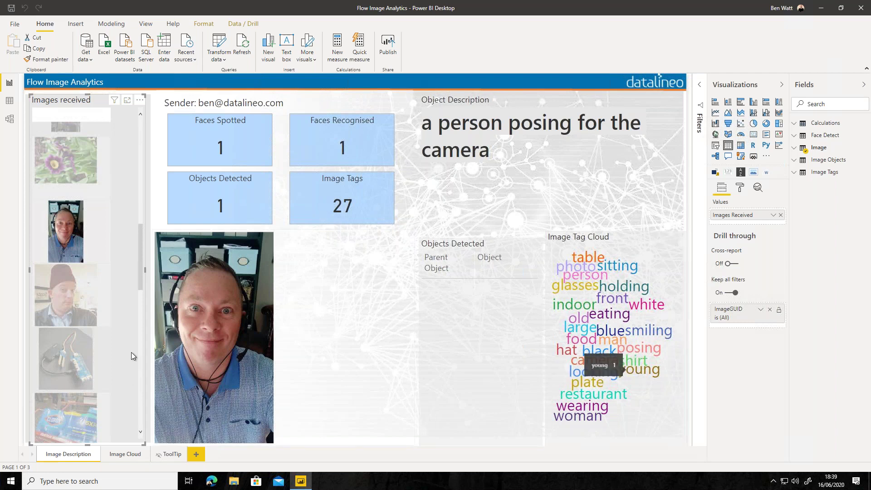
pyautogui.click(59, 283)
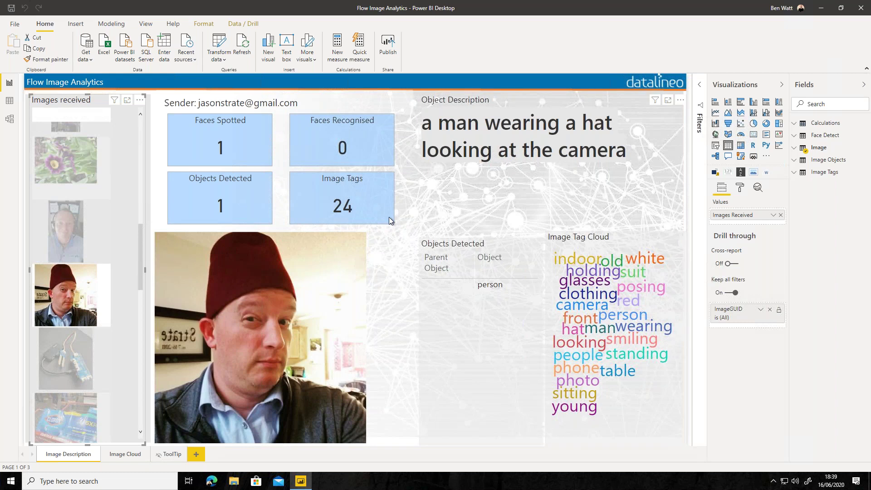
pyautogui.moveTo(645, 262)
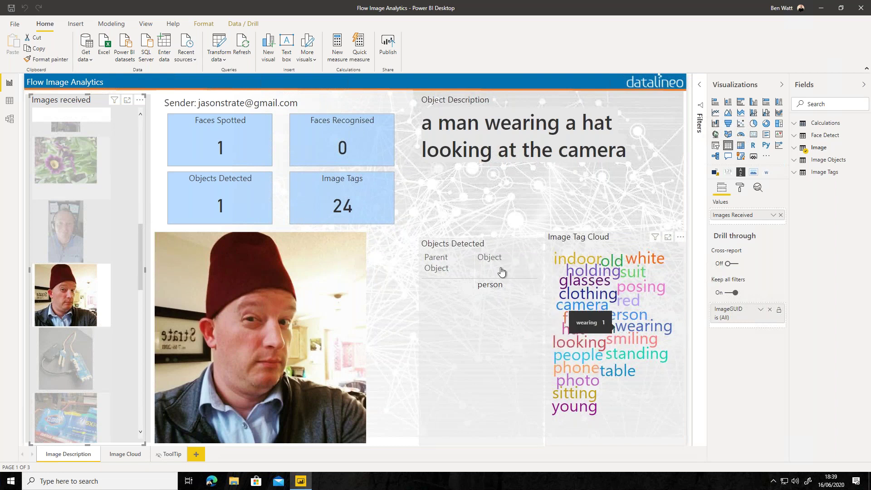
# - On the Image Cloud page, filter the pictures by the tag man and by the tag food, and clear the filter
pyautogui.click(121, 456)
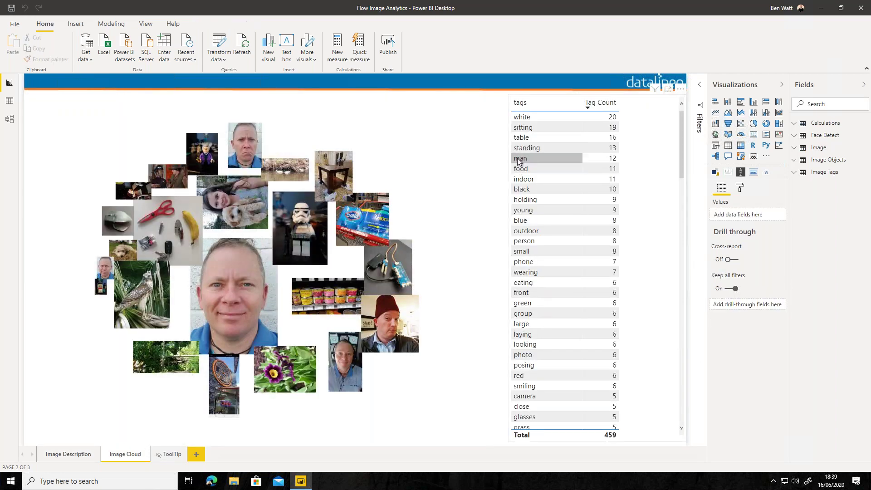
pyautogui.click(517, 158)
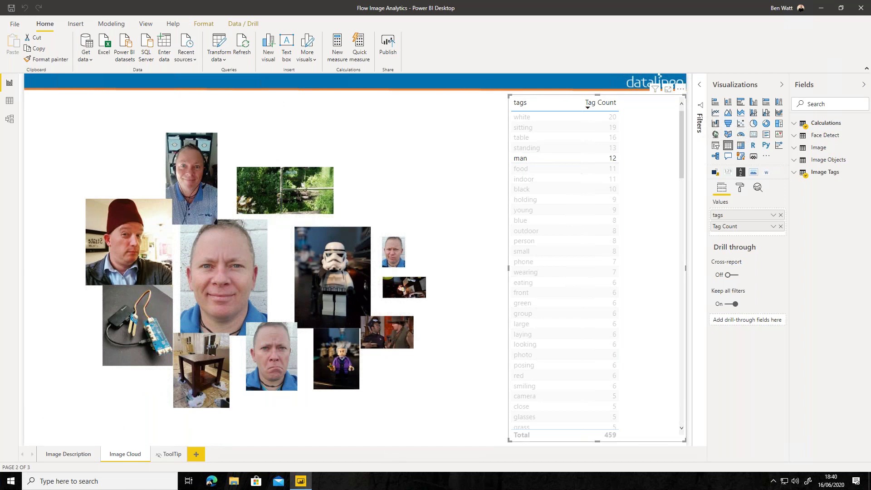
pyautogui.click(527, 168)
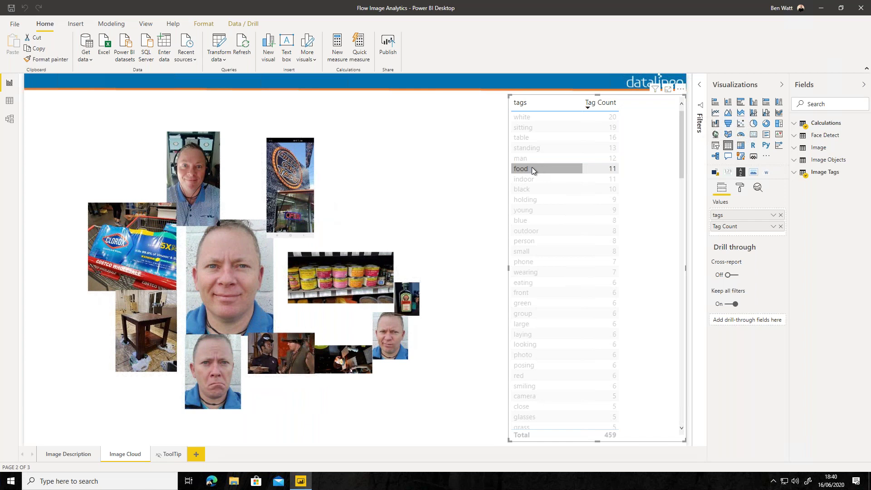
pyautogui.click(532, 168)
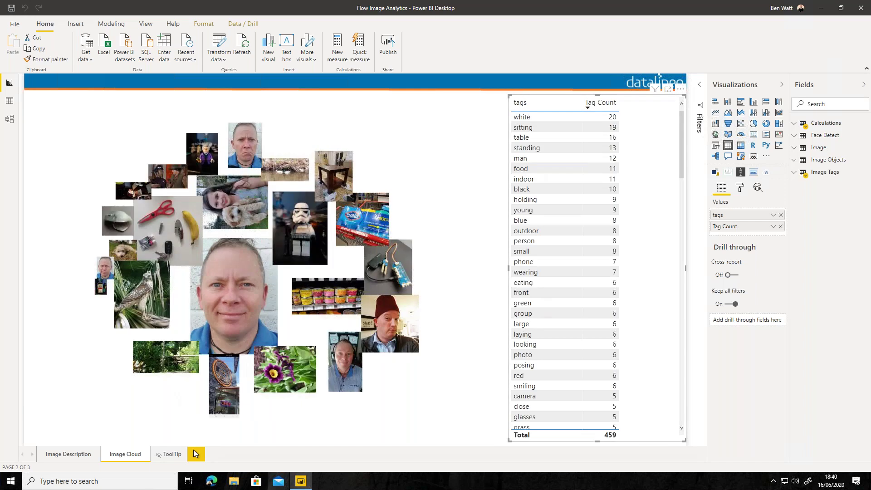
# - Return to the Image Description page and display the facial details tooltip for the headset selfie
pyautogui.click(69, 455)
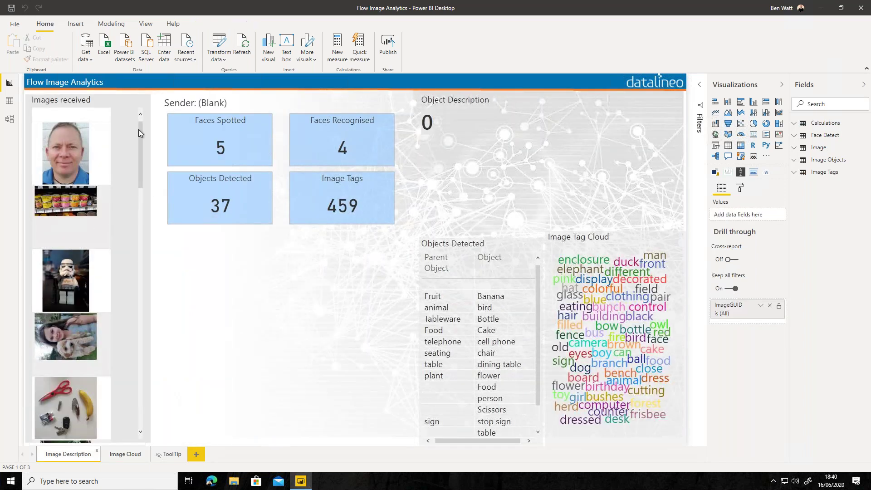
pyautogui.moveTo(142, 126); pyautogui.dragTo(141, 232)
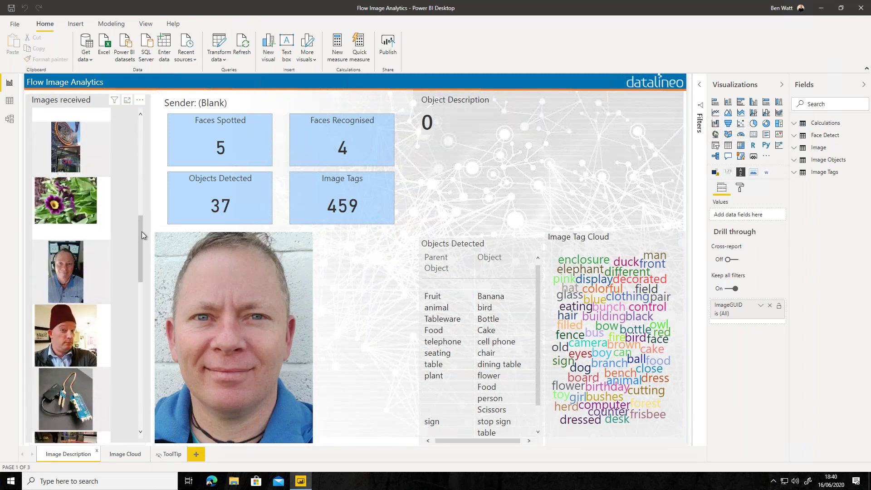
pyautogui.click(138, 208)
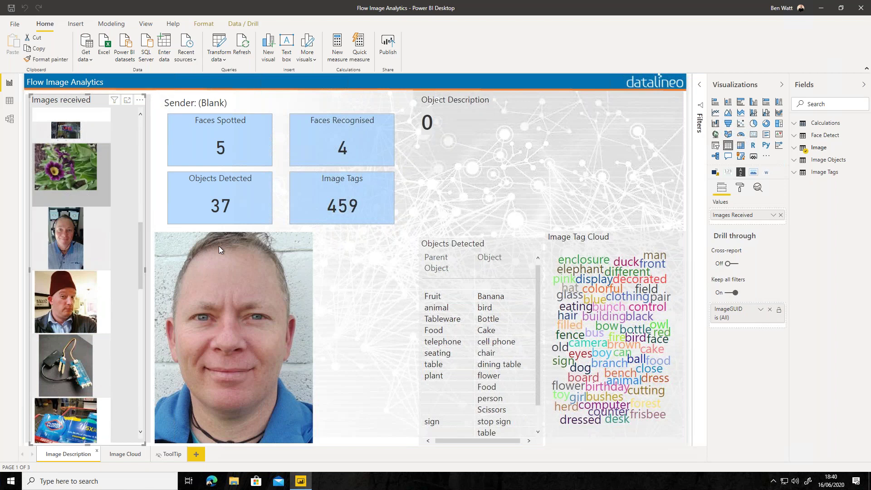
pyautogui.moveTo(63, 232)
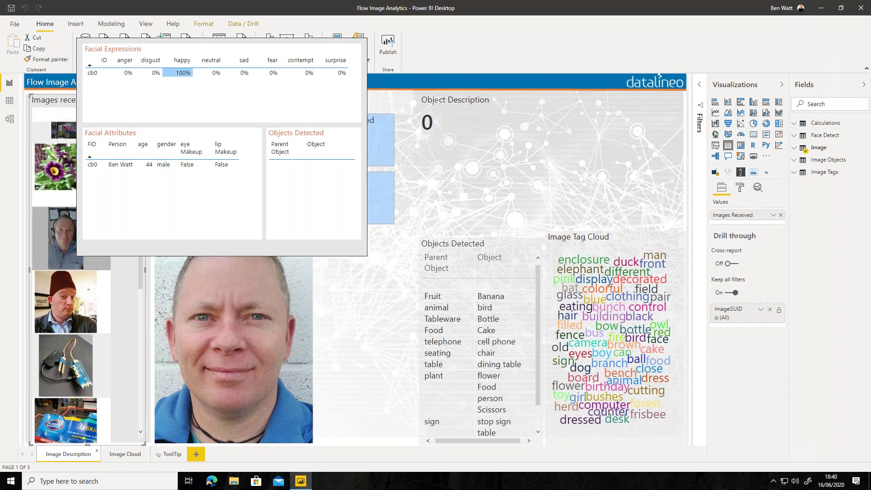
# - Switch to the local copy of the report, select the headset selfie, and display its facial expressions and attributes tooltip
pyautogui.moveTo(537, 8)
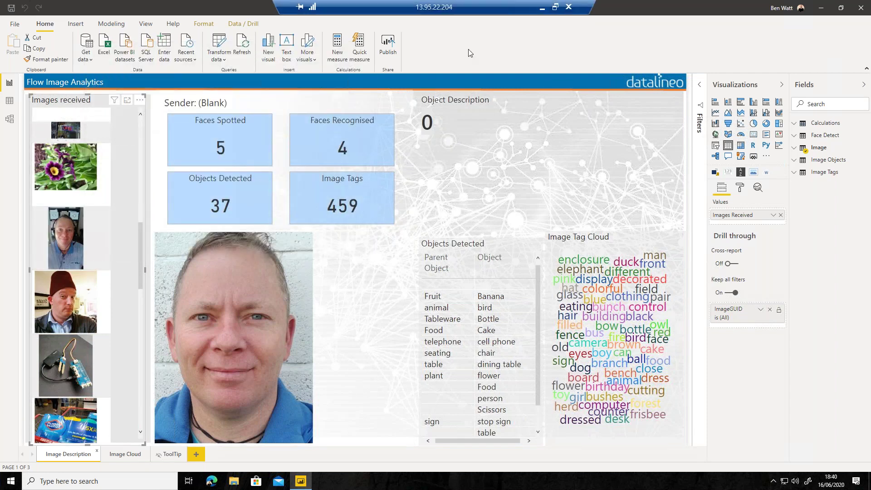
pyautogui.click(542, 7)
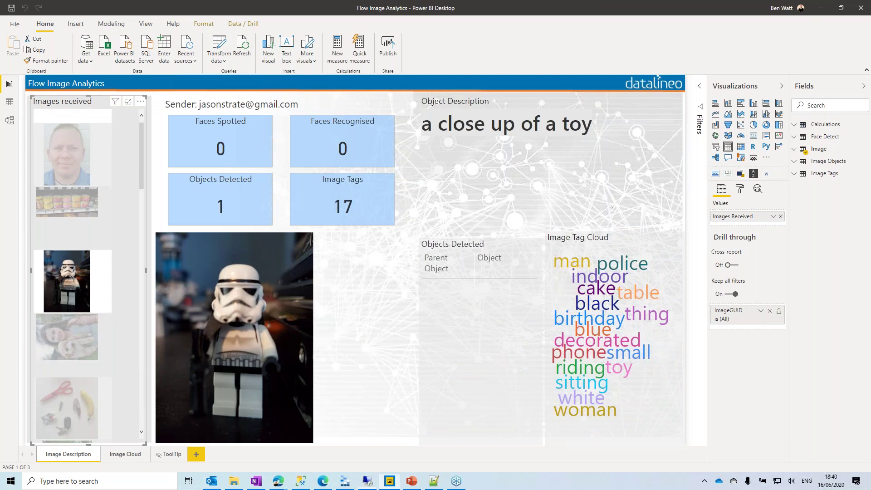
pyautogui.moveTo(142, 142); pyautogui.dragTo(137, 242)
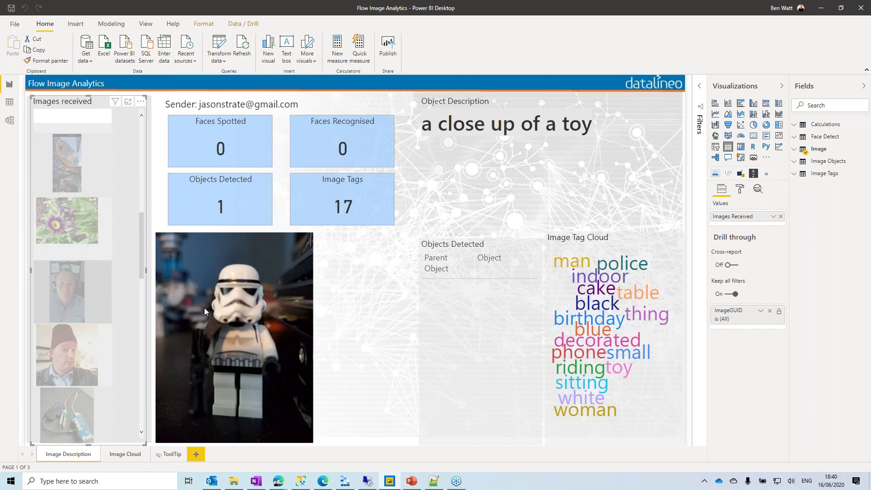
pyautogui.click(77, 284)
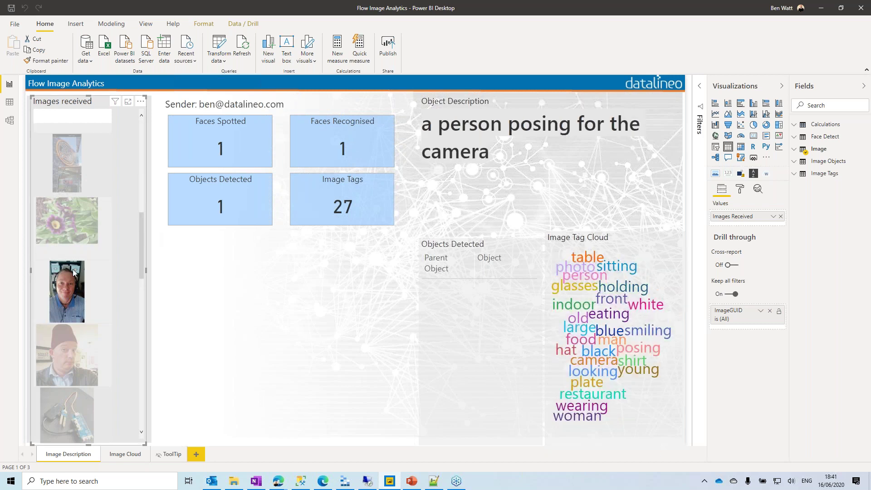
pyautogui.moveTo(73, 273)
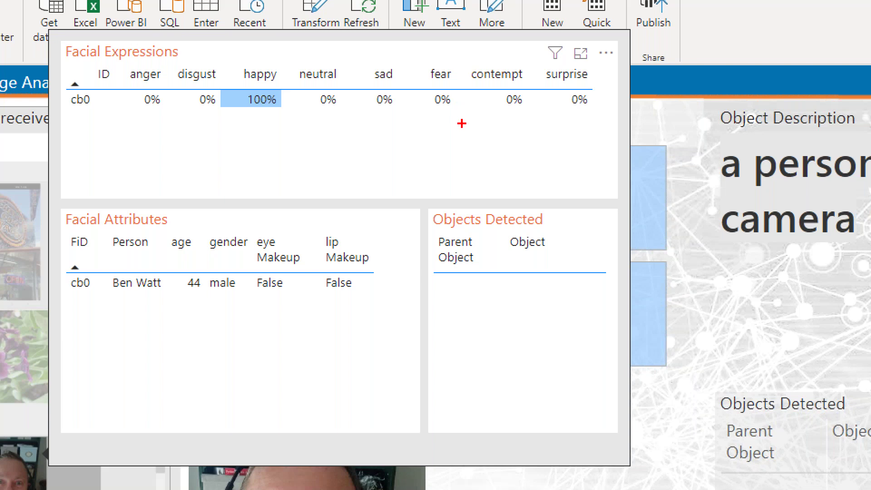
# - Circle the contempt expression and the age value in the headset selfie's facial details, and draw strokes below the attributes
pyautogui.moveTo(521, 63)
pyautogui.mouseDown()
pyautogui.moveTo(460, 91)
pyautogui.moveTo(525, 68)
pyautogui.mouseUp()
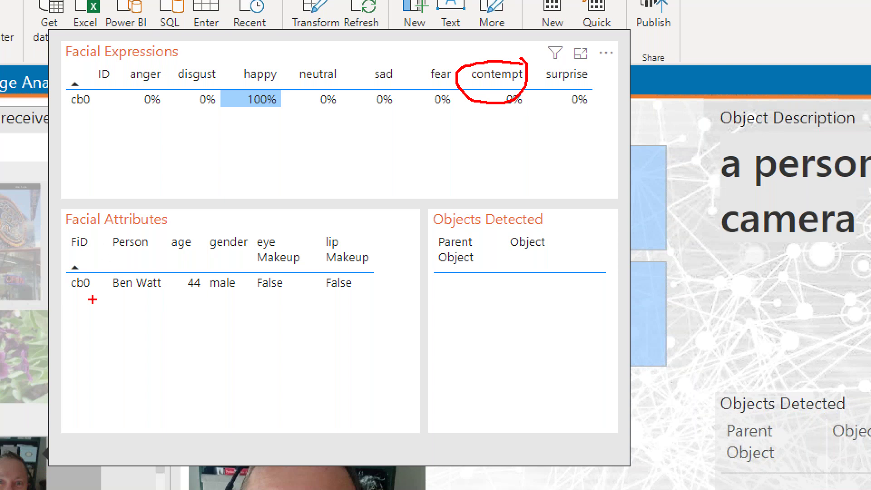
pyautogui.moveTo(196, 271); pyautogui.dragTo(179, 282)
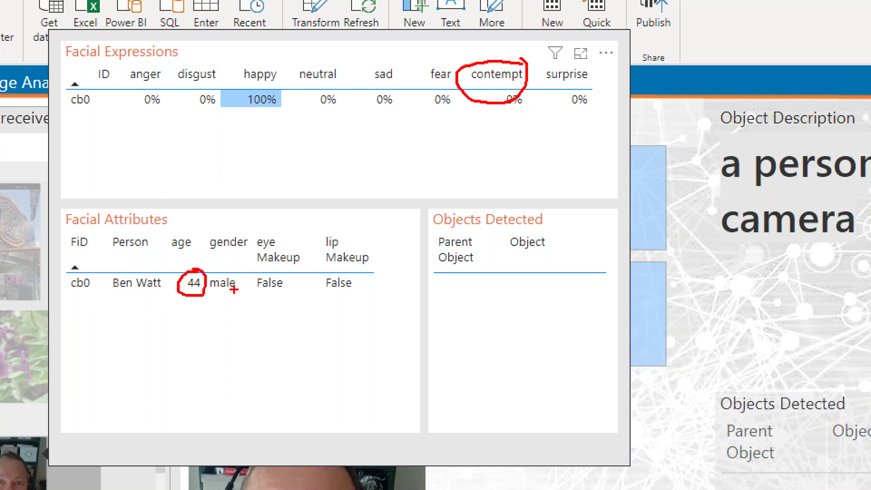
pyautogui.moveTo(163, 310)
pyautogui.mouseDown()
pyautogui.moveTo(209, 345)
pyautogui.moveTo(183, 366)
pyautogui.mouseUp()
pyautogui.moveTo(244, 313)
pyautogui.mouseDown()
pyautogui.moveTo(212, 311)
pyautogui.moveTo(248, 330)
pyautogui.moveTo(196, 364)
pyautogui.mouseUp()
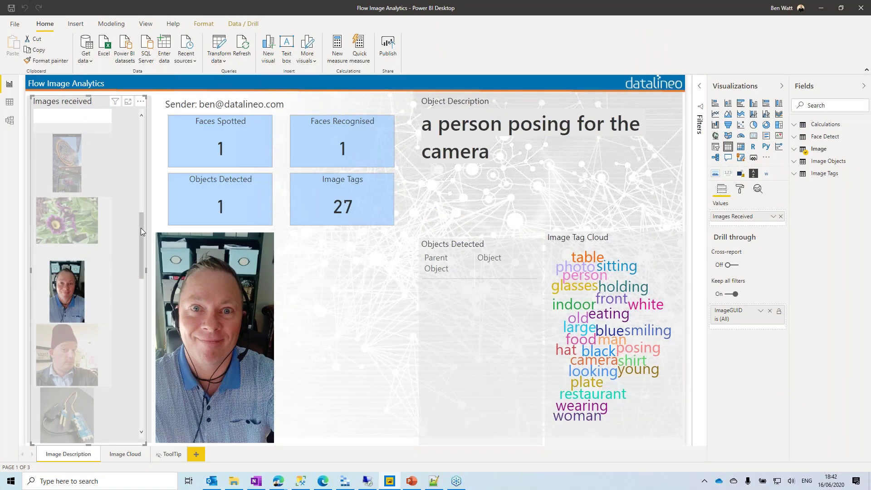
# - Select the red-hat portrait, display its facial details, and circle its sad and surprise scores and the Person value
pyautogui.scroll(-2, 136, 281)
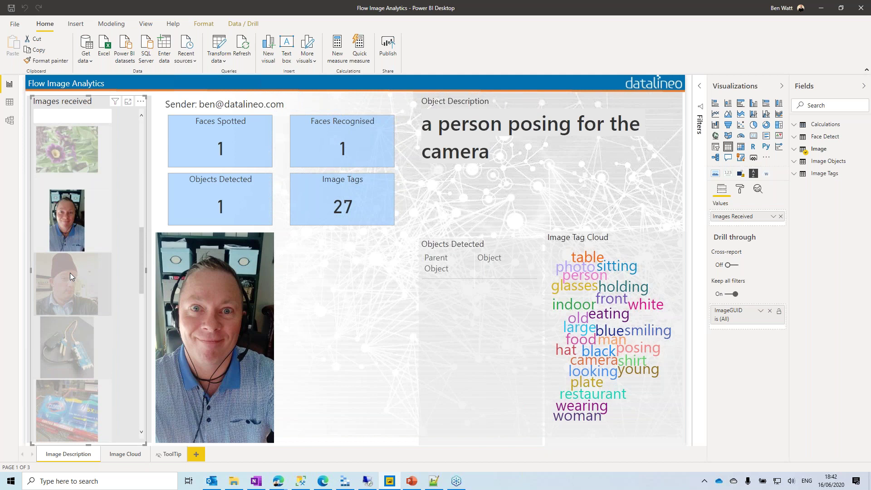
pyautogui.click(70, 276)
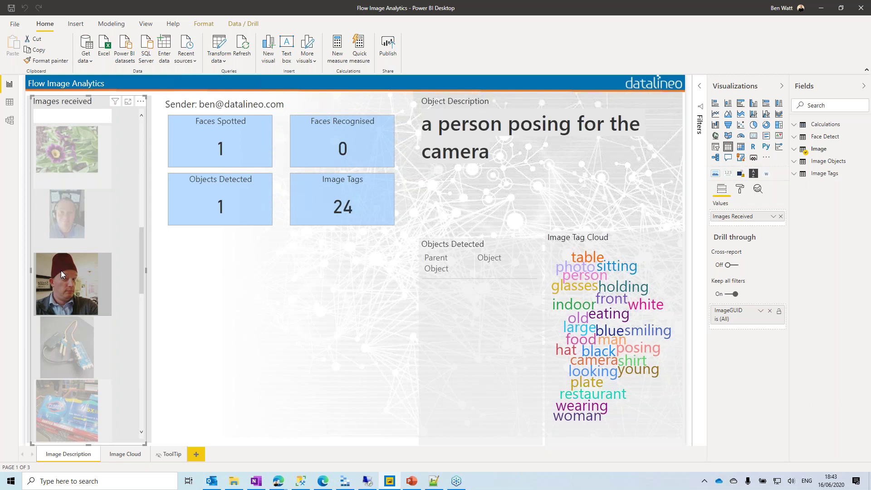
pyautogui.moveTo(77, 275)
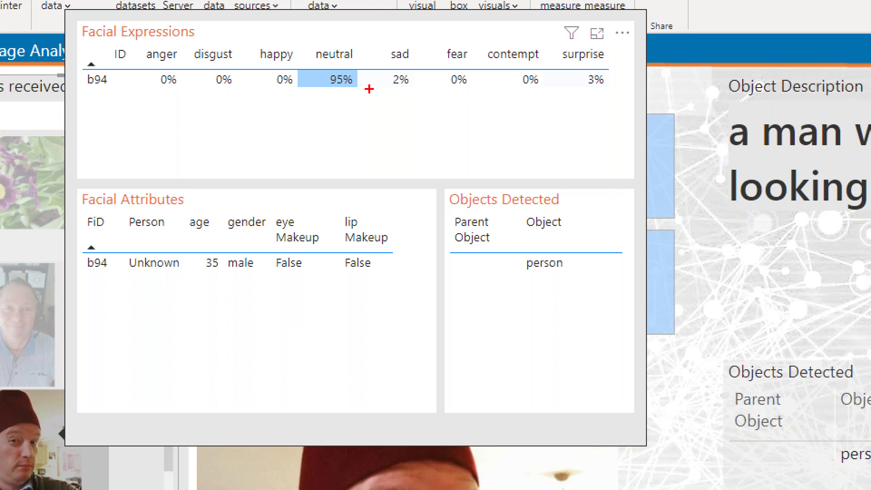
pyautogui.moveTo(408, 69)
pyautogui.mouseDown()
pyautogui.moveTo(372, 85)
pyautogui.moveTo(414, 75)
pyautogui.mouseUp()
pyautogui.moveTo(597, 69)
pyautogui.mouseDown()
pyautogui.moveTo(603, 91)
pyautogui.moveTo(597, 64)
pyautogui.mouseUp()
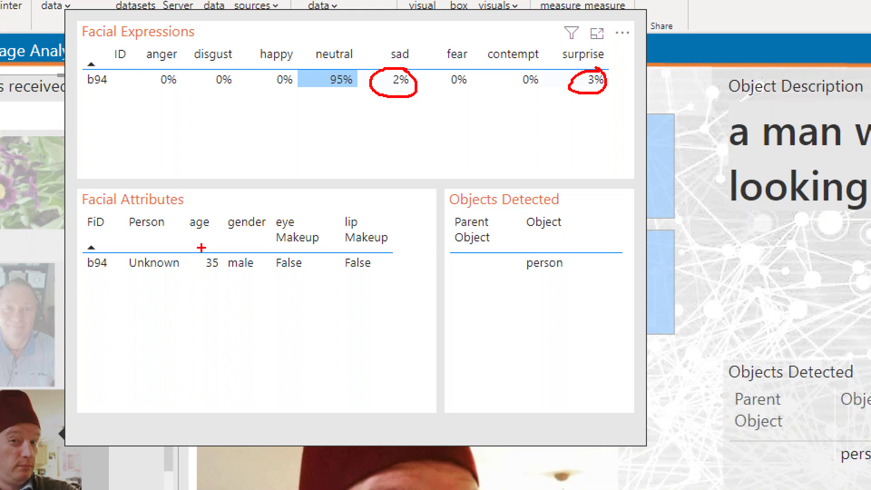
pyautogui.moveTo(179, 247)
pyautogui.mouseDown()
pyautogui.moveTo(136, 288)
pyautogui.moveTo(167, 236)
pyautogui.mouseUp()
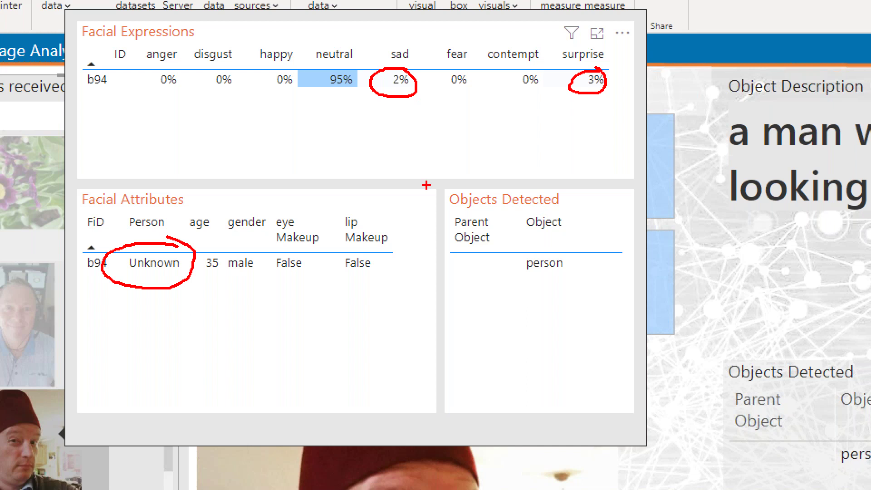
pyautogui.press('Escape')
# - Select the Clorox packages image and display its tooltip of facial details and detected objects
pyautogui.moveTo(141, 247); pyautogui.dragTo(142, 257)
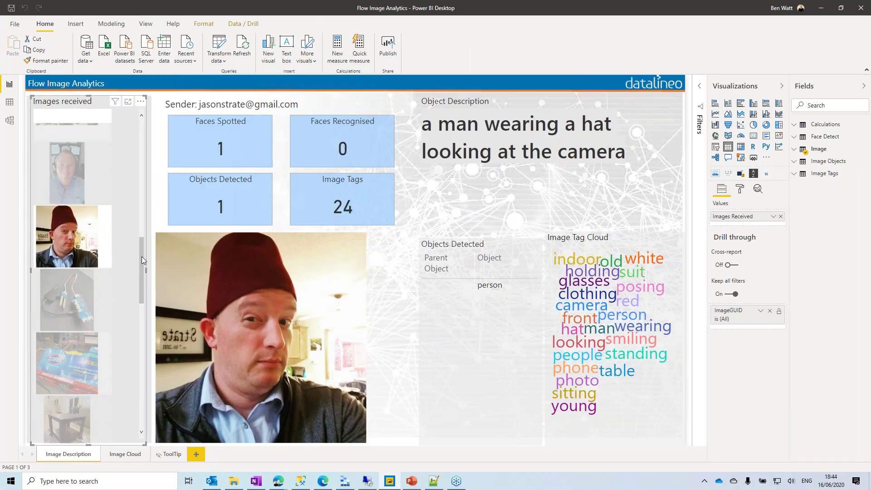
pyautogui.scroll(-3, 141, 257)
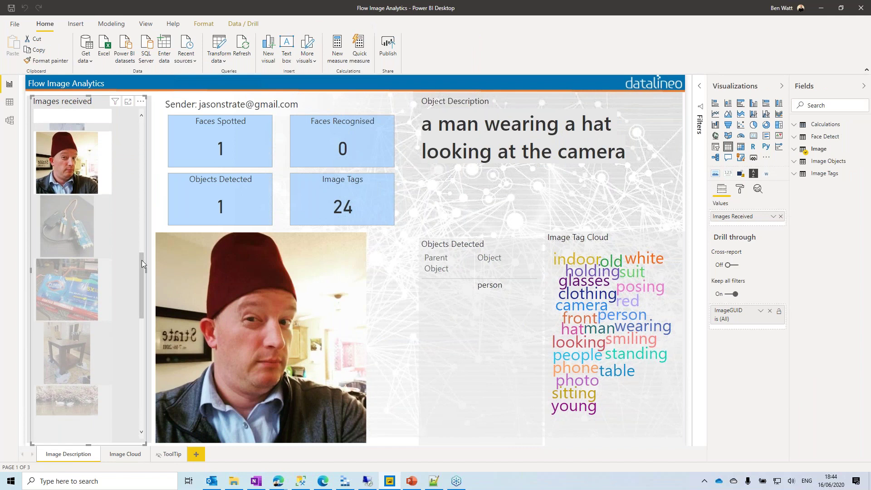
pyautogui.scroll(-1, 142, 260)
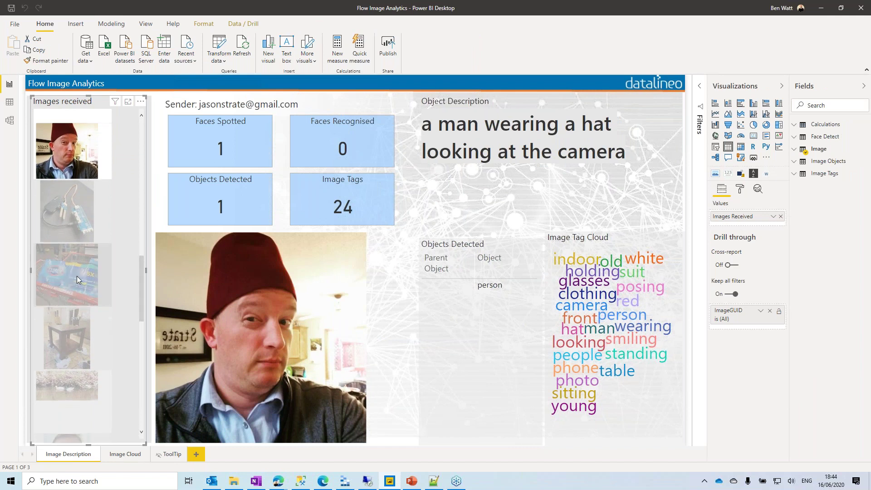
pyautogui.click(77, 276)
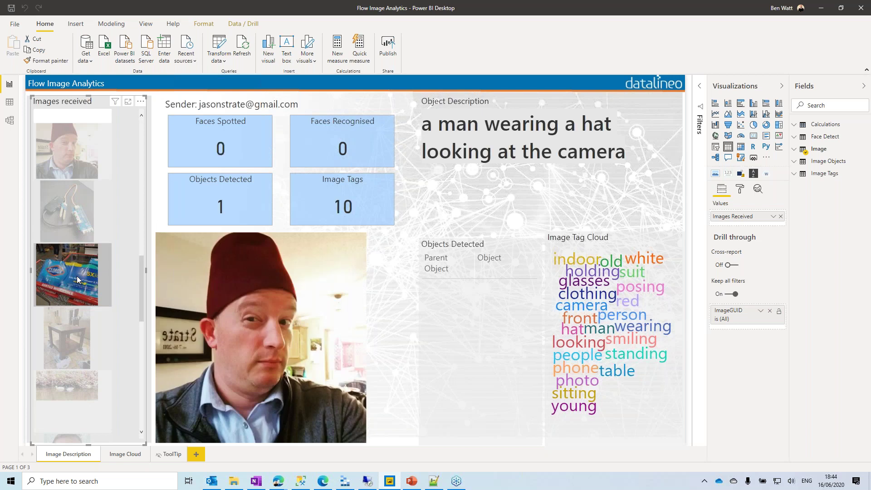
pyautogui.moveTo(77, 278)
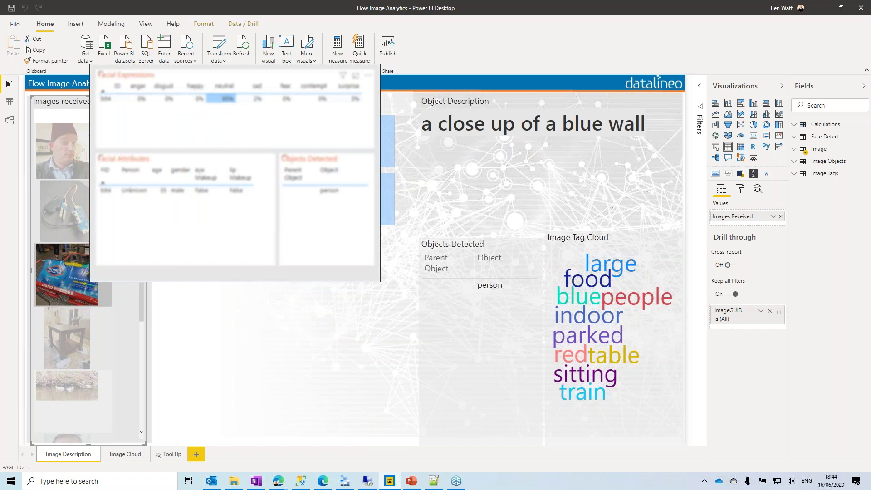
# - Switch to the report in the remote desktop session, maximise that session, and select the Clorox packages image
pyautogui.hotkey('alt', 'Tab')
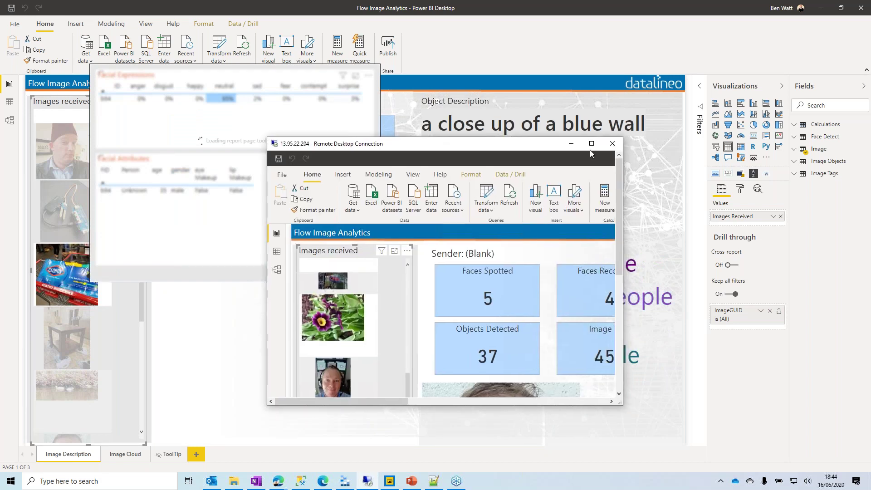
pyautogui.click(591, 150)
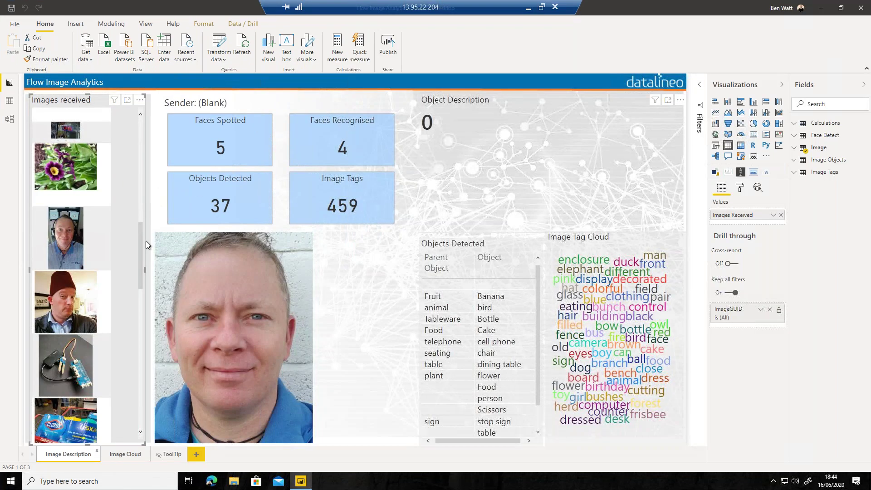
pyautogui.moveTo(140, 228); pyautogui.dragTo(143, 272)
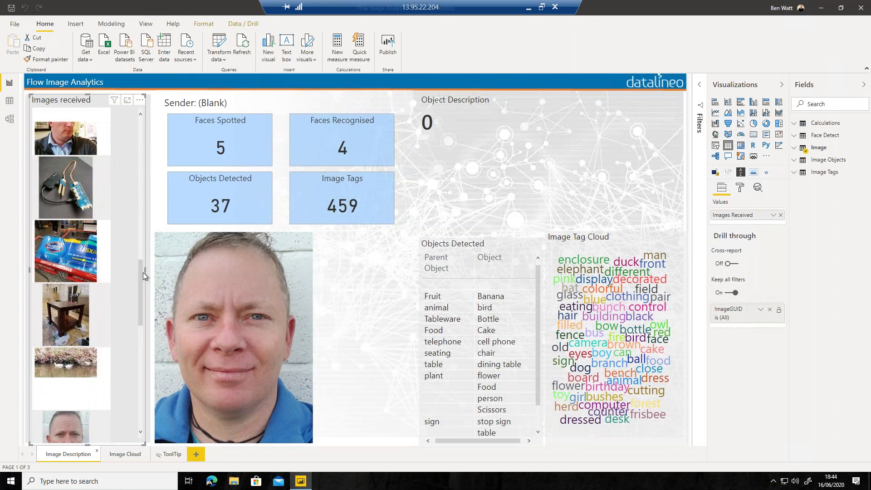
pyautogui.click(77, 241)
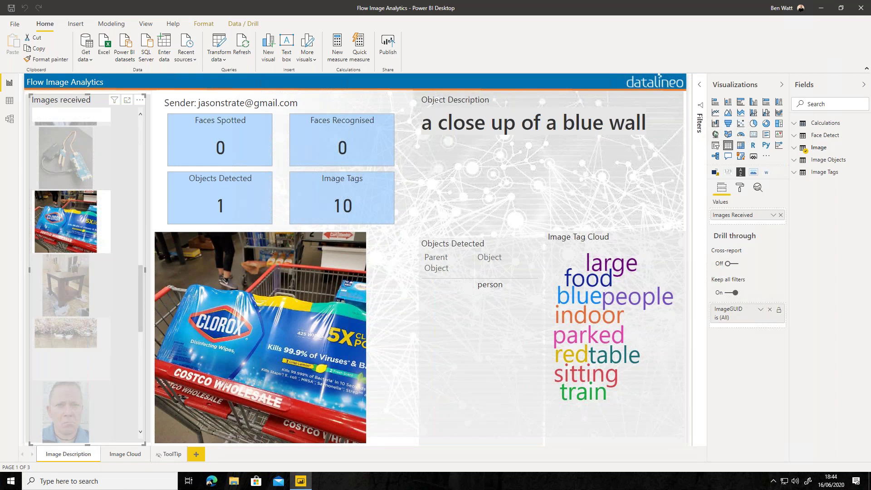
# - Select the wooden table image and the image of ducks on a pond to view their descriptions, objects and tags
pyautogui.scroll(-1, 139, 276)
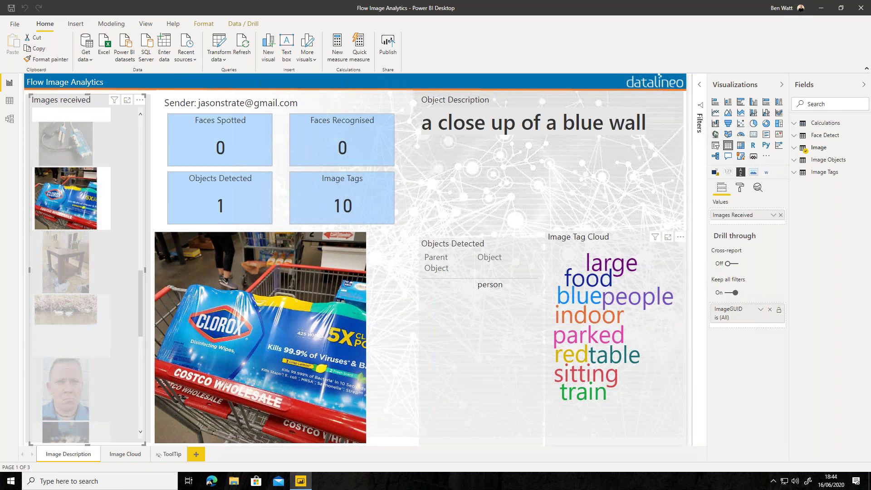
pyautogui.click(66, 262)
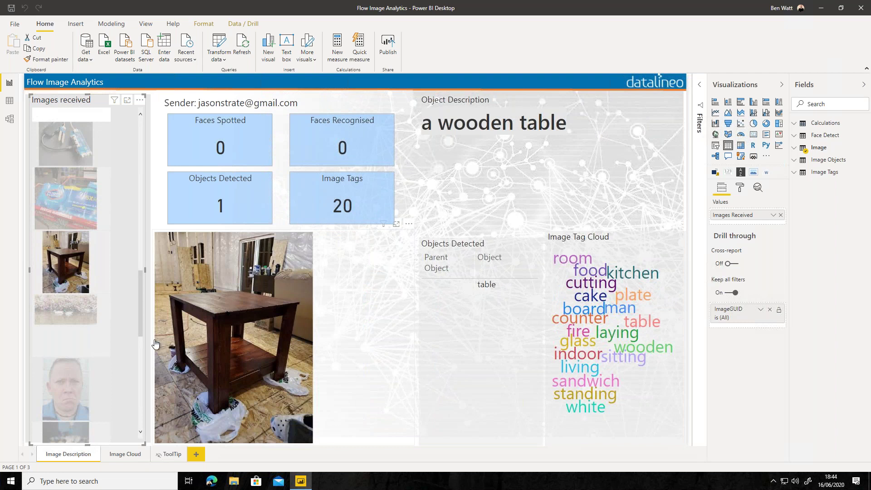
pyautogui.moveTo(139, 277); pyautogui.dragTo(139, 286)
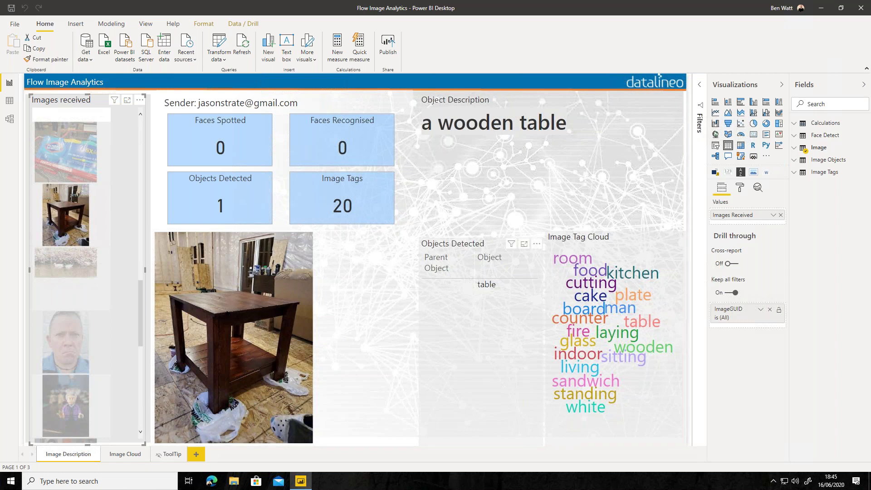
pyautogui.moveTo(609, 317)
pyautogui.click(66, 263)
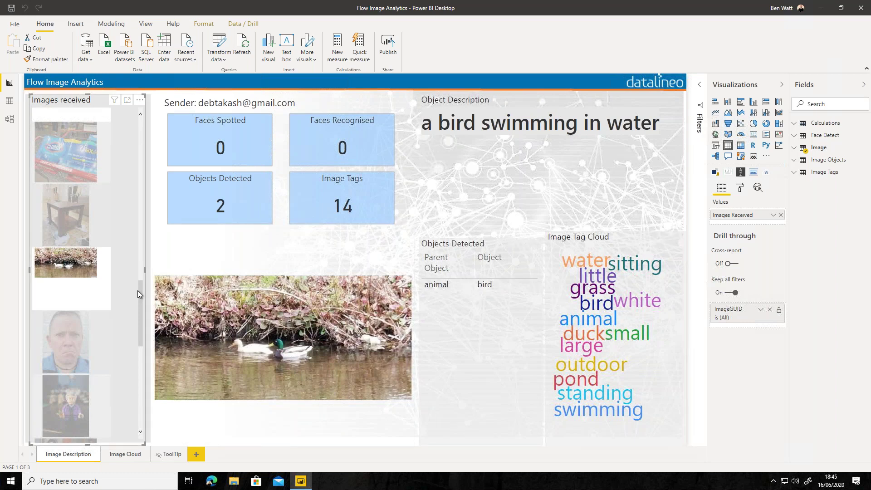
# - Select the purple-suited toy figure image and the image of two men in hats to view their analysis results
pyautogui.moveTo(137, 302); pyautogui.dragTo(139, 312)
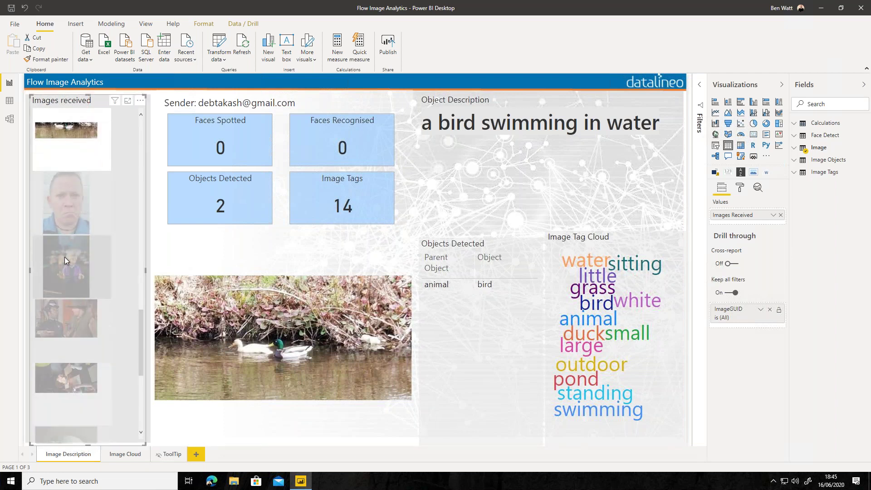
pyautogui.click(65, 257)
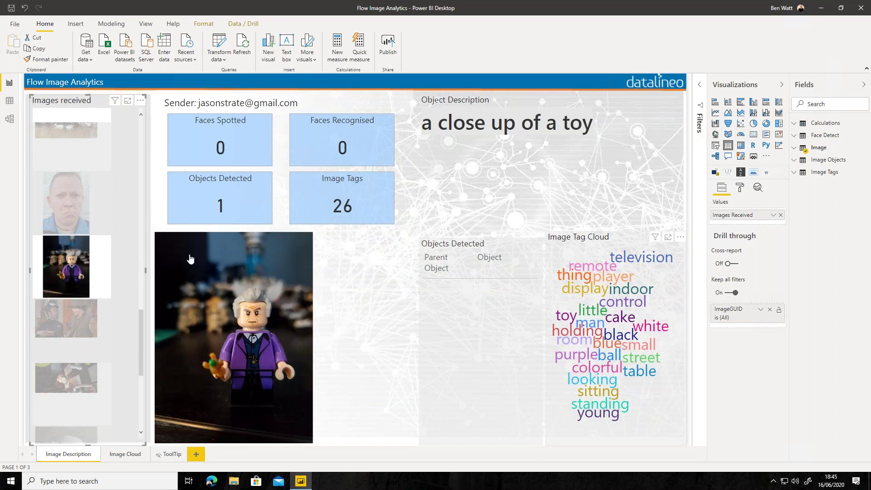
pyautogui.click(78, 309)
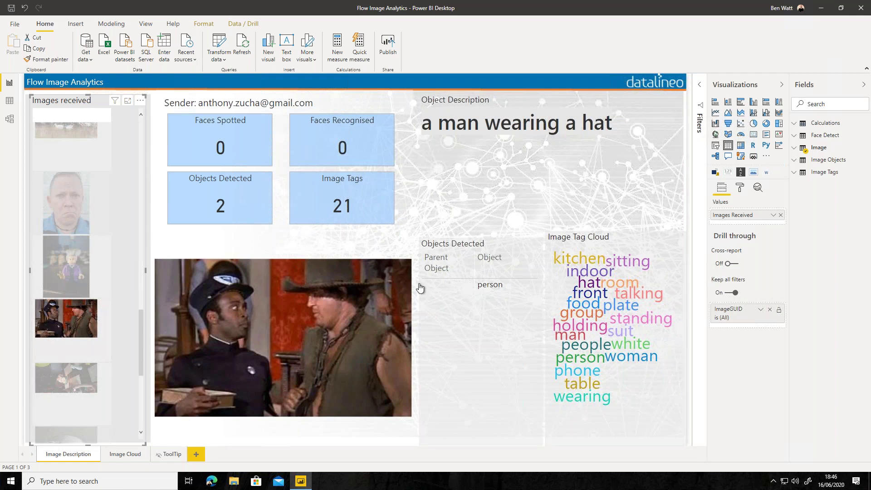
# - Select the birthday cake image further down the image list to view its description, detected objects and tags
pyautogui.moveTo(68, 317)
pyautogui.moveTo(140, 318); pyautogui.dragTo(140, 338)
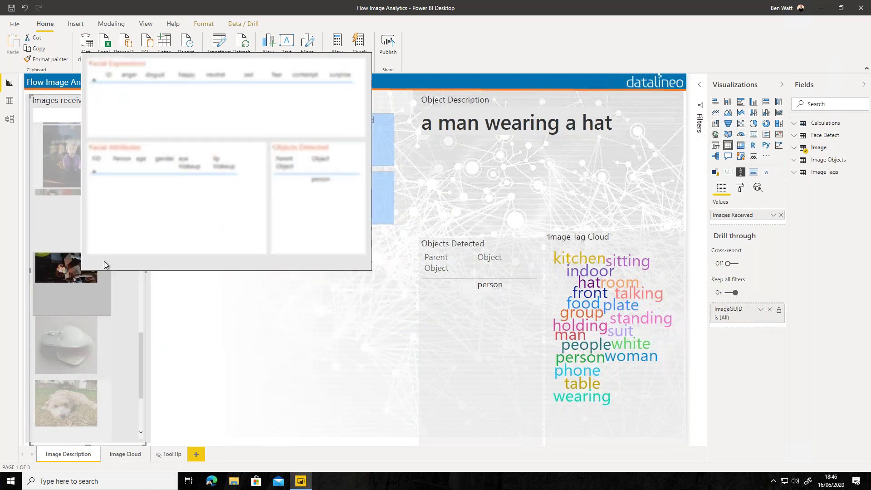
pyautogui.click(103, 264)
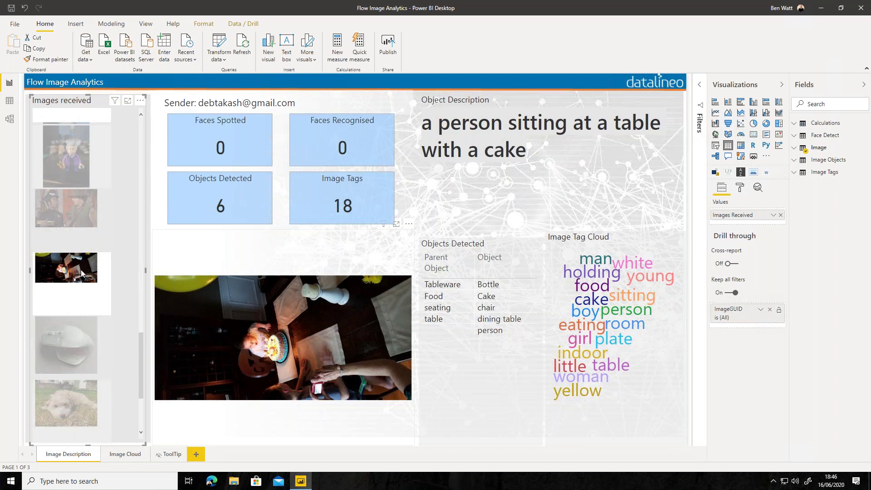
pyautogui.moveTo(81, 271)
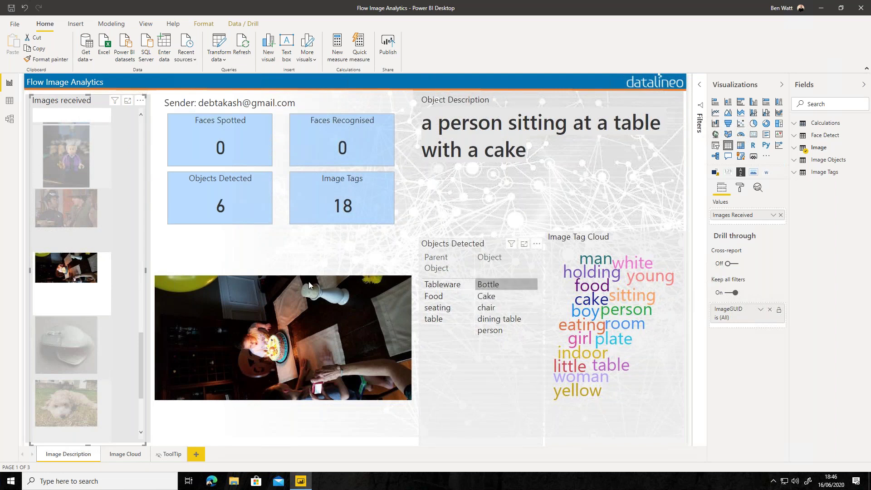
# - Select the computer mouse image and the image of the dog on the grass to view their analysis results
pyautogui.moveTo(141, 344); pyautogui.dragTo(141, 377)
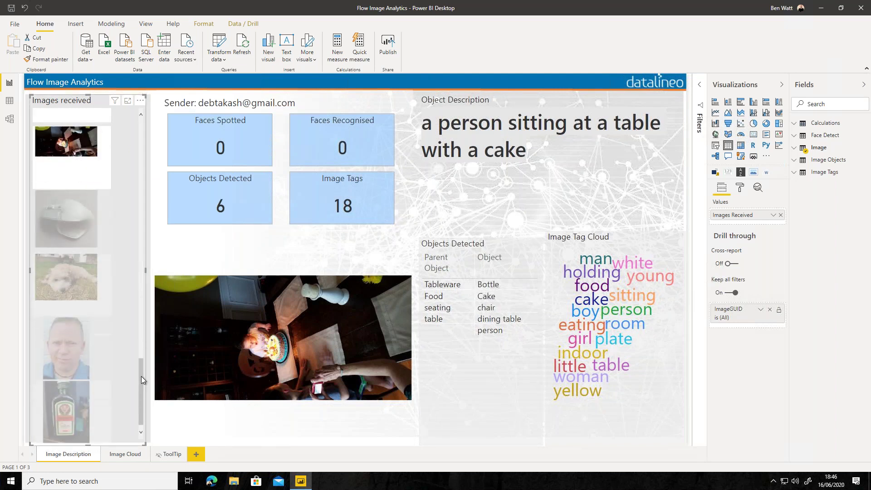
pyautogui.click(80, 216)
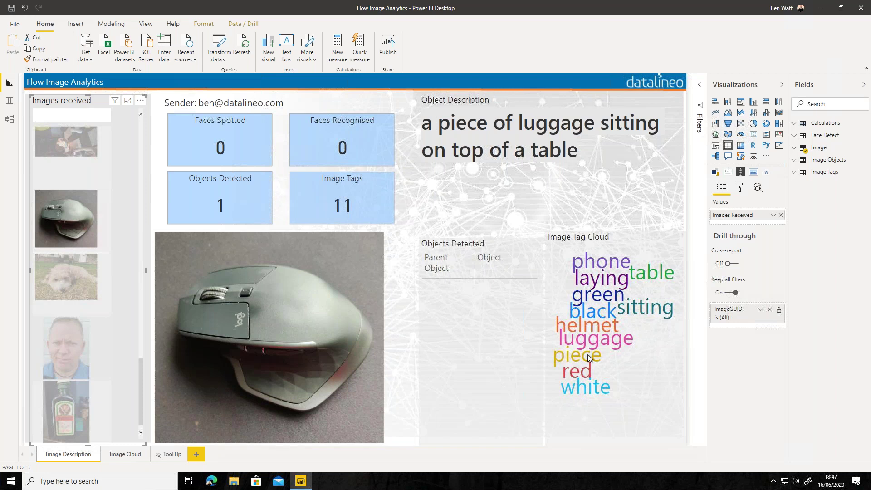
pyautogui.click(64, 277)
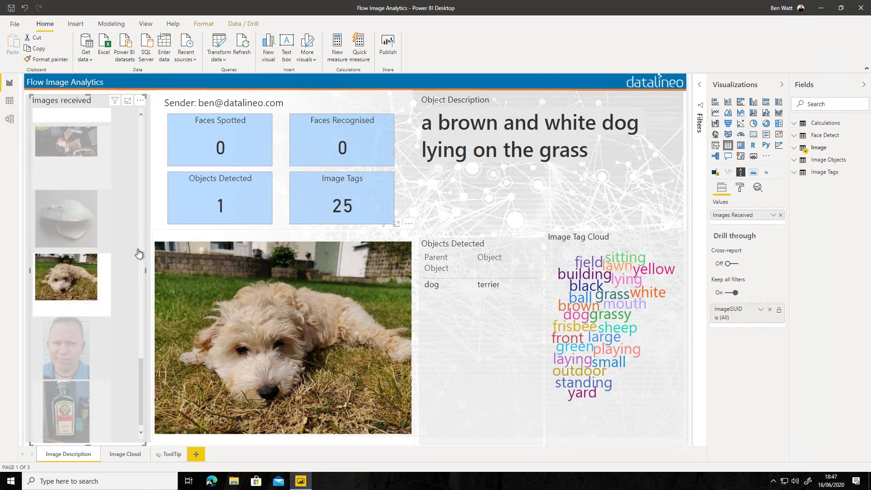
# - Select the portrait of the man in the blue jacket and display its facial expressions and attributes tooltip
pyautogui.moveTo(82, 268)
pyautogui.click(78, 338)
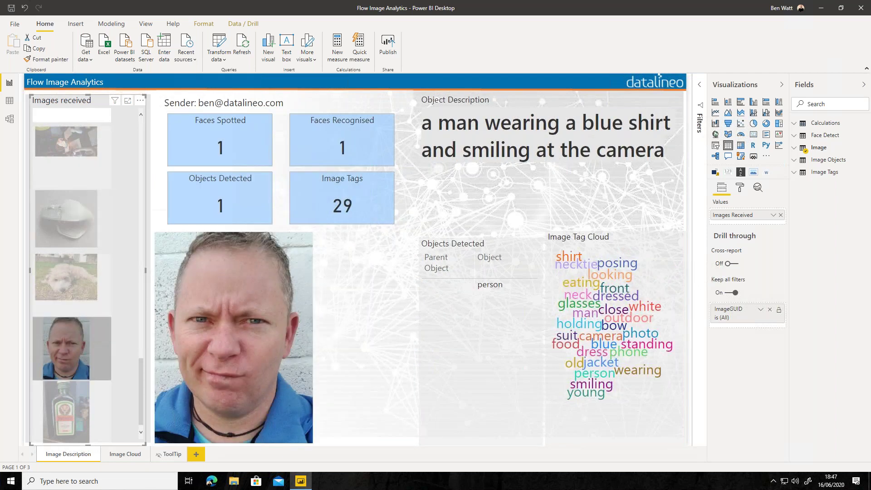
pyautogui.moveTo(75, 348)
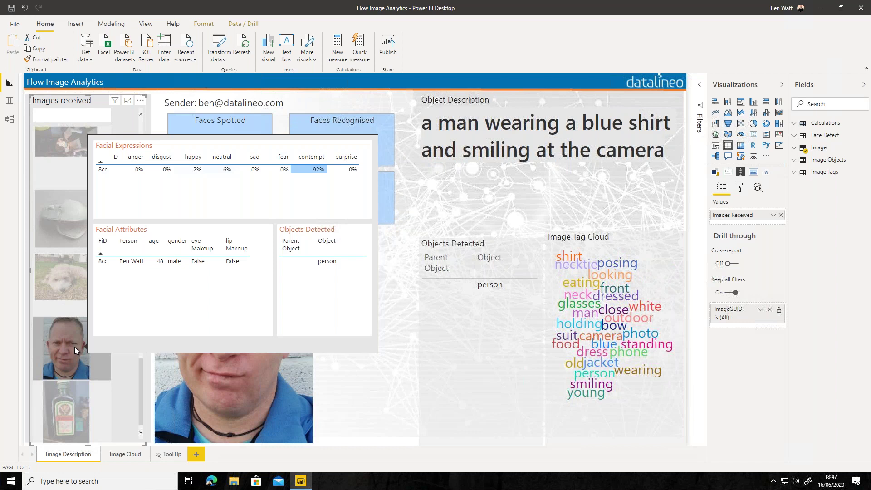
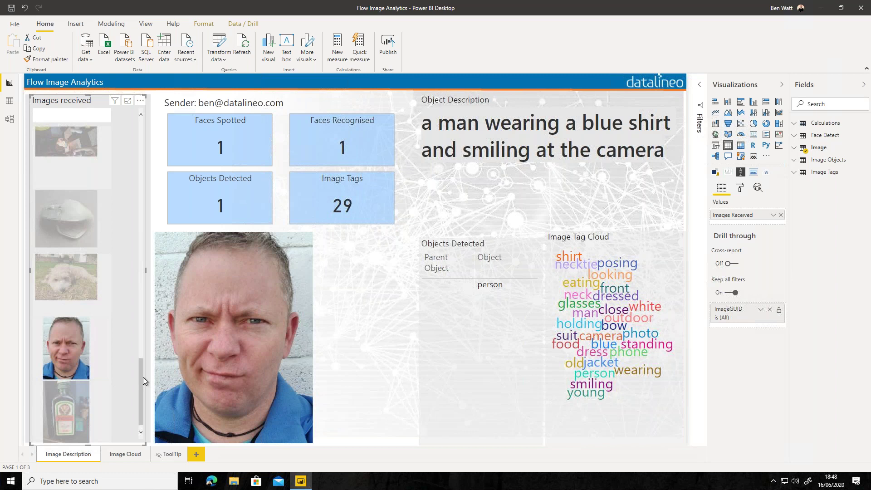
# - Select the Jägermeister bottle image to view its results, and return from the remote desktop session to the local report
pyautogui.click(75, 397)
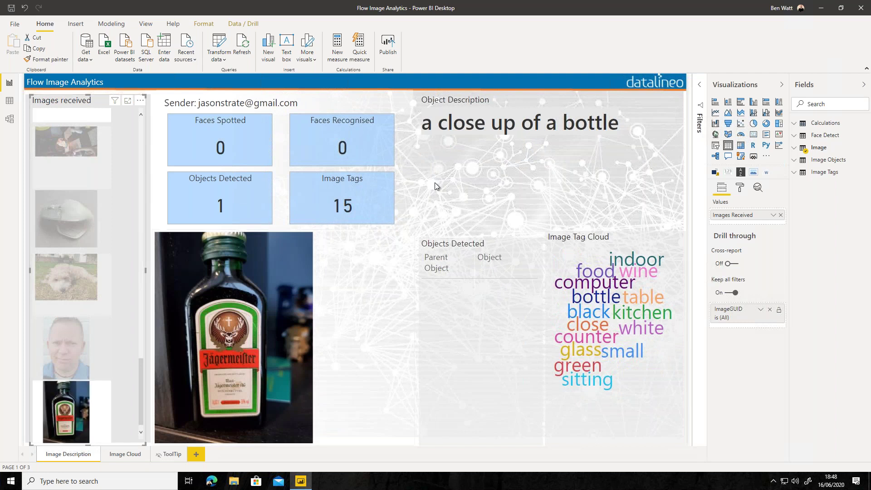
pyautogui.click(490, 260)
pyautogui.moveTo(139, 365); pyautogui.dragTo(132, 251)
pyautogui.moveTo(132, 230); pyautogui.dragTo(135, 138)
pyautogui.moveTo(393, 4)
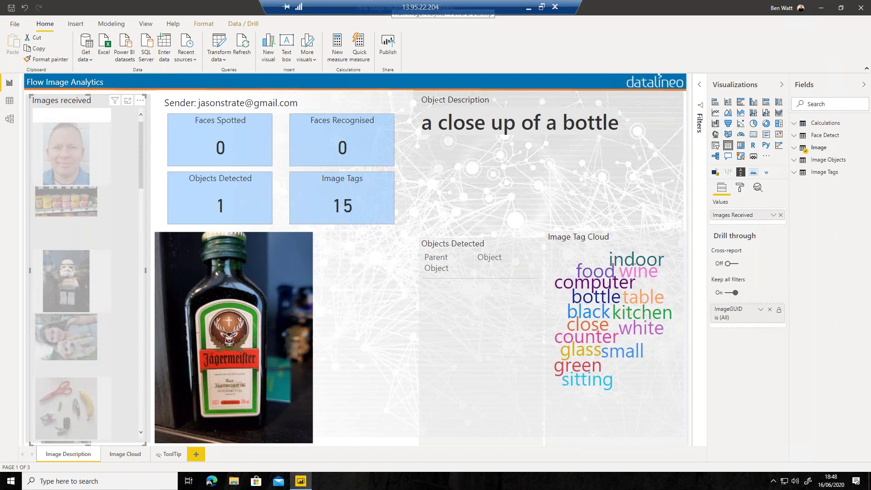
pyautogui.click(528, 7)
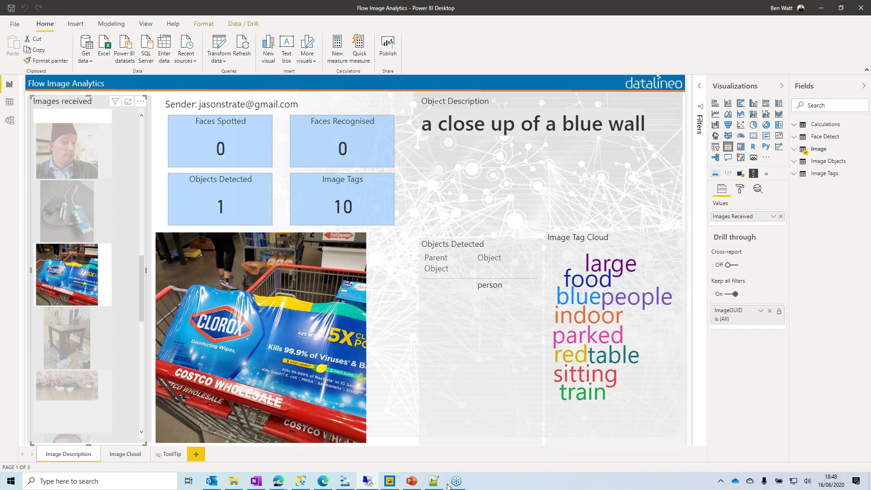
# - Switch the local report to the data view and display the rows of the Image table
pyautogui.moveTo(413, 485)
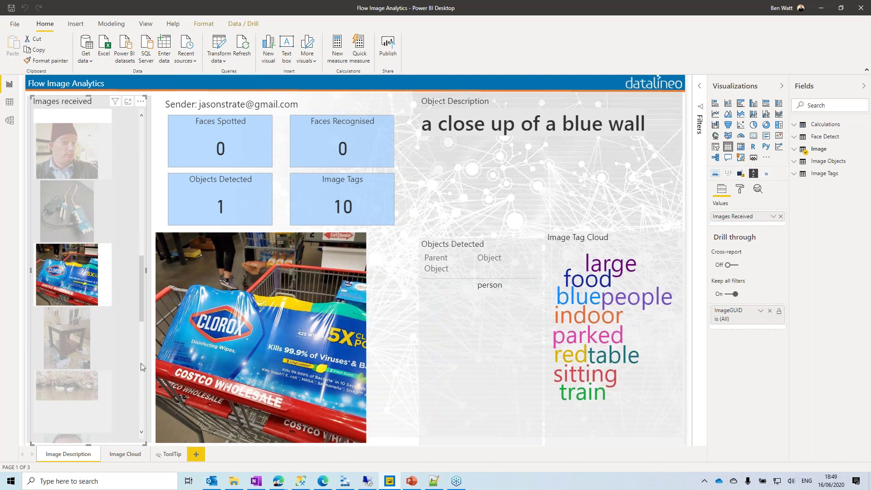
pyautogui.click(144, 402)
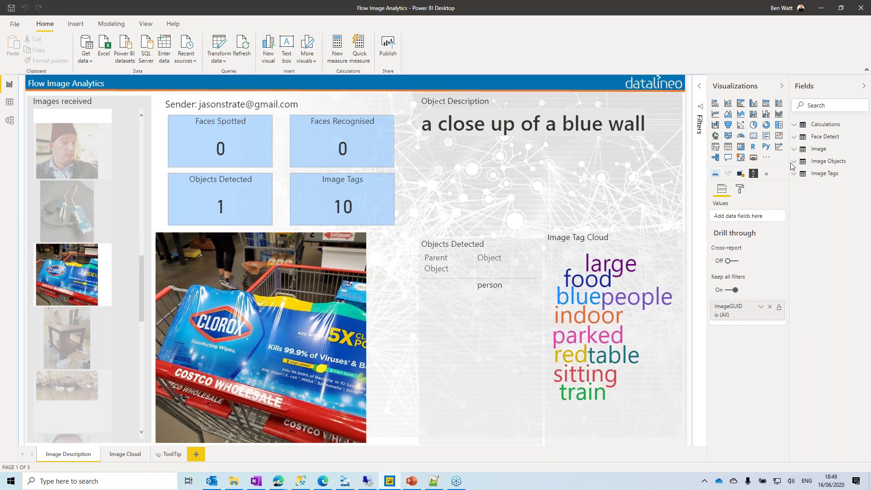
pyautogui.moveTo(791, 155); pyautogui.dragTo(776, 154)
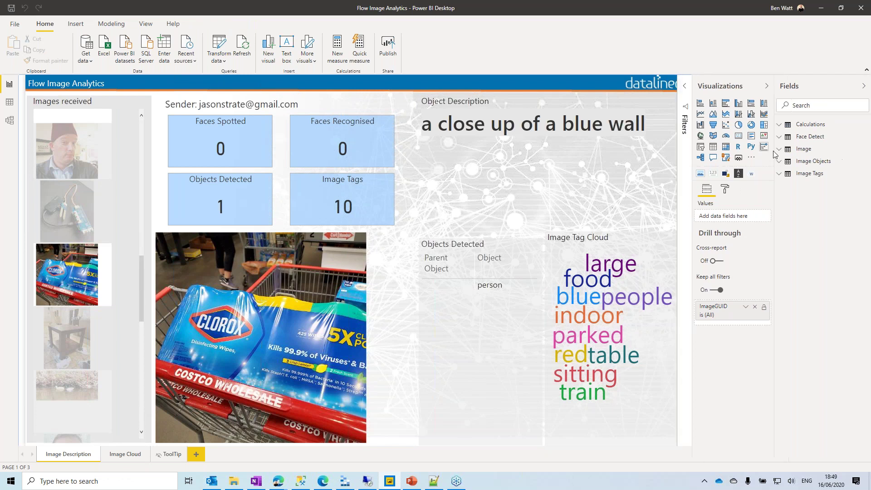
pyautogui.click(9, 105)
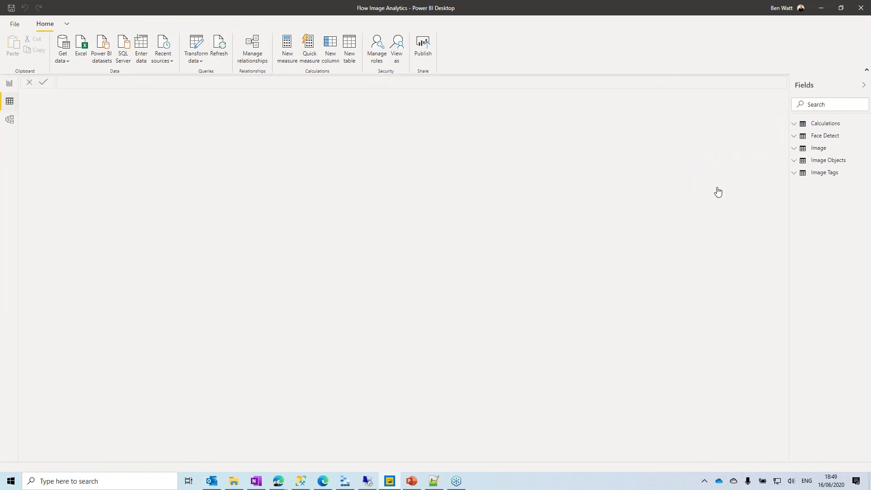
pyautogui.click(819, 149)
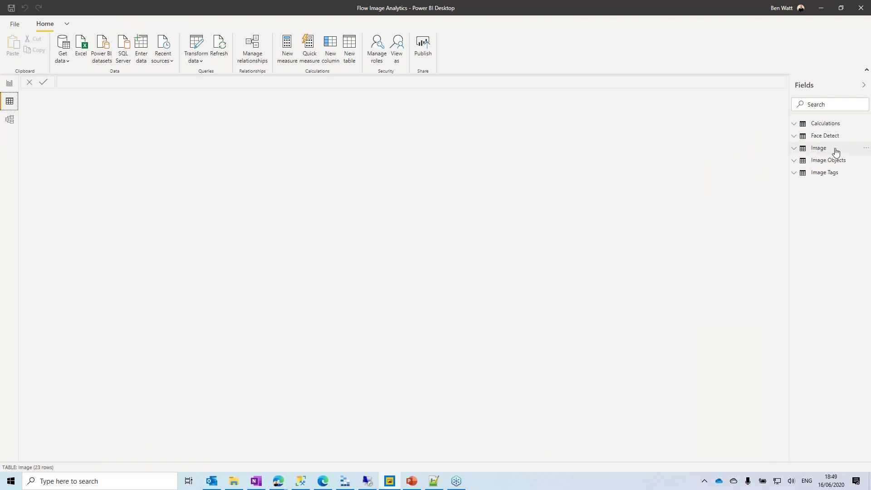
pyautogui.click(802, 151)
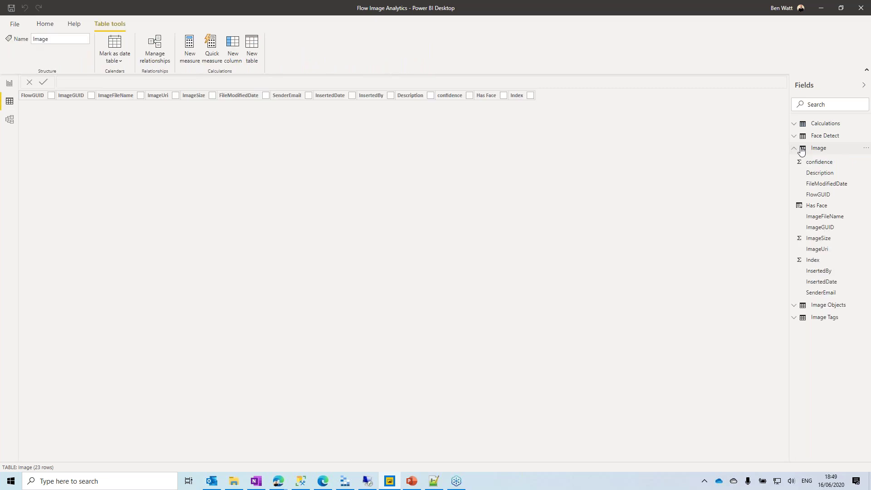
pyautogui.click(803, 151)
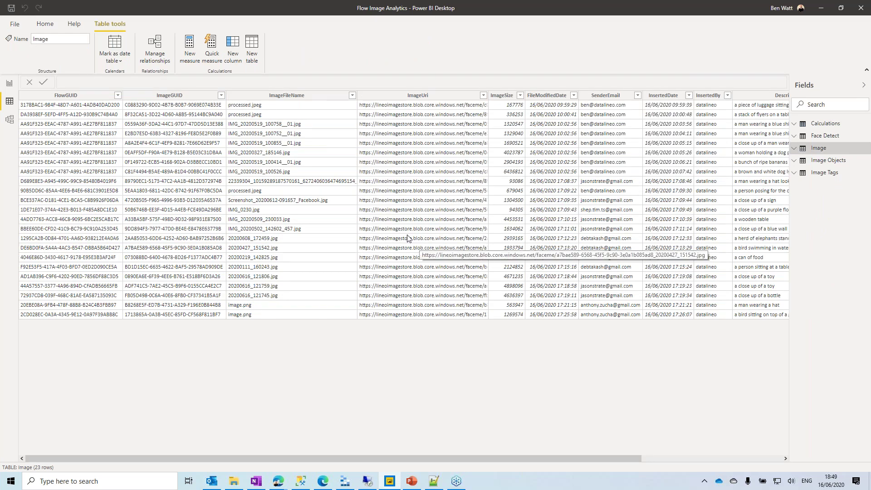
# - Examine the Image table's FlowGUID, ImageSize and ImageUri columns, and its Description, confidence and Has Face columns
pyautogui.click(71, 115)
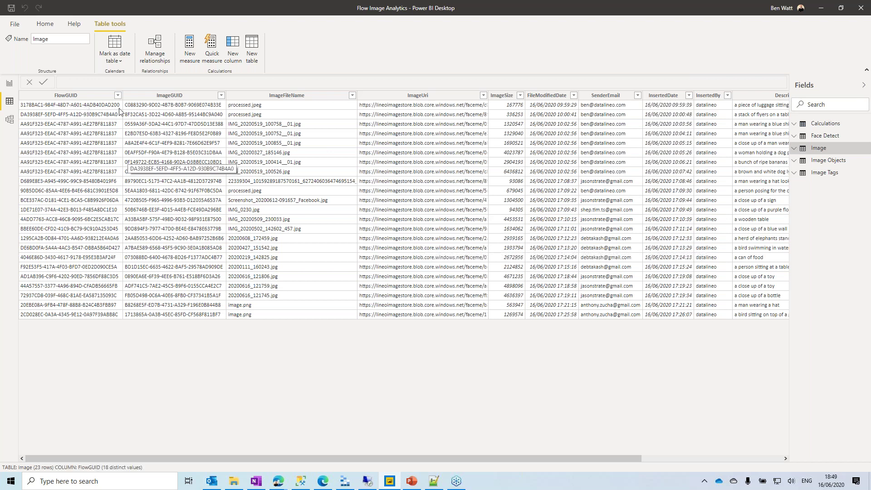
pyautogui.click(64, 109)
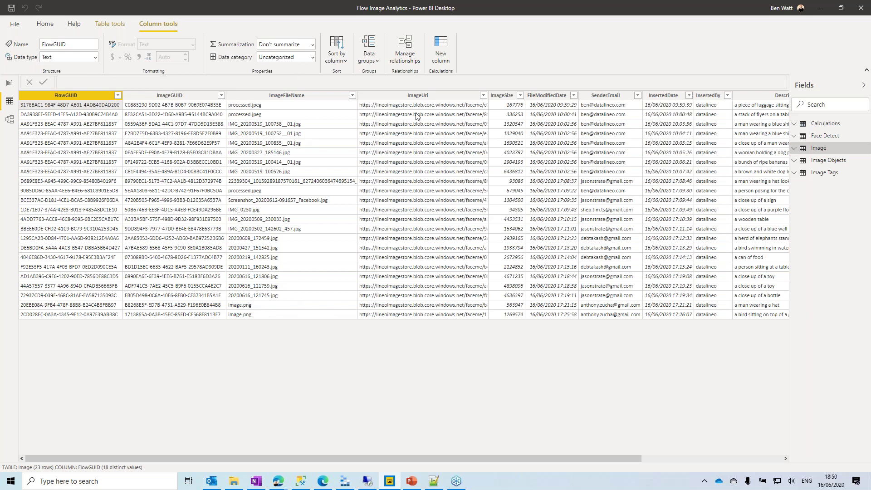
pyautogui.click(488, 96)
pyautogui.click(515, 94)
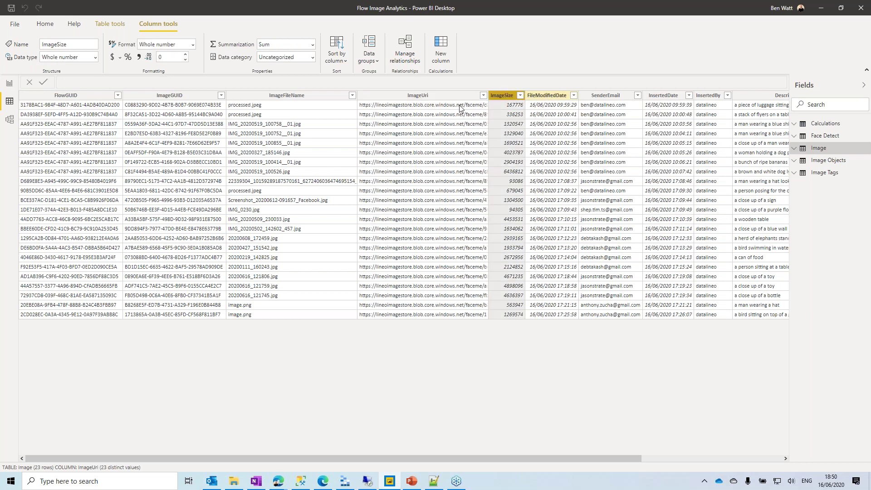
pyautogui.click(438, 109)
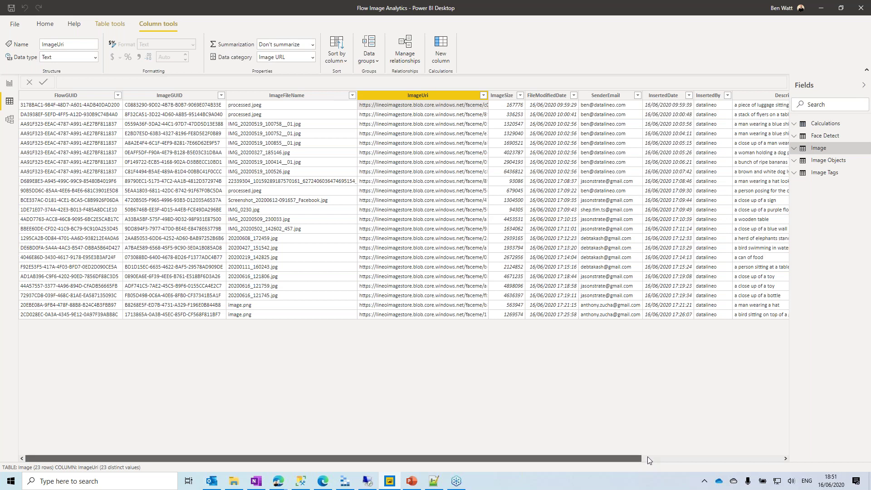
pyautogui.moveTo(648, 458); pyautogui.dragTo(771, 458)
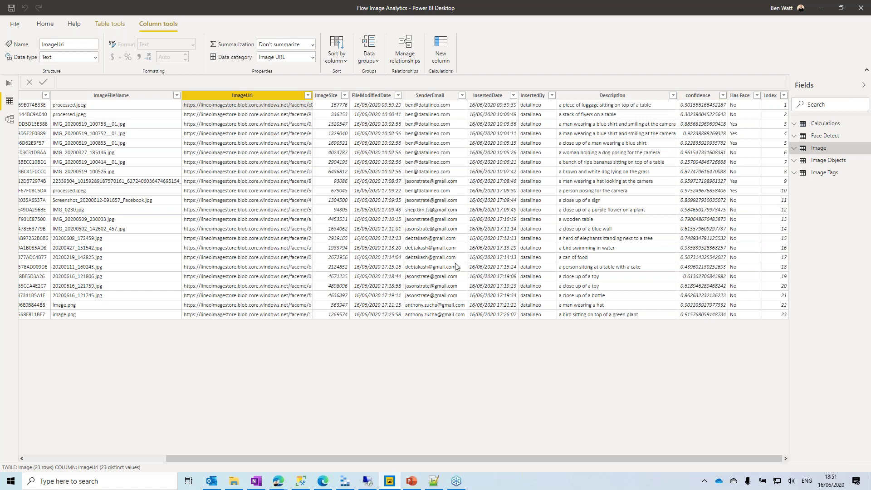
# - Switch the local report from the data view back to the Image Description report page, leaving no visual selected
pyautogui.click(389, 480)
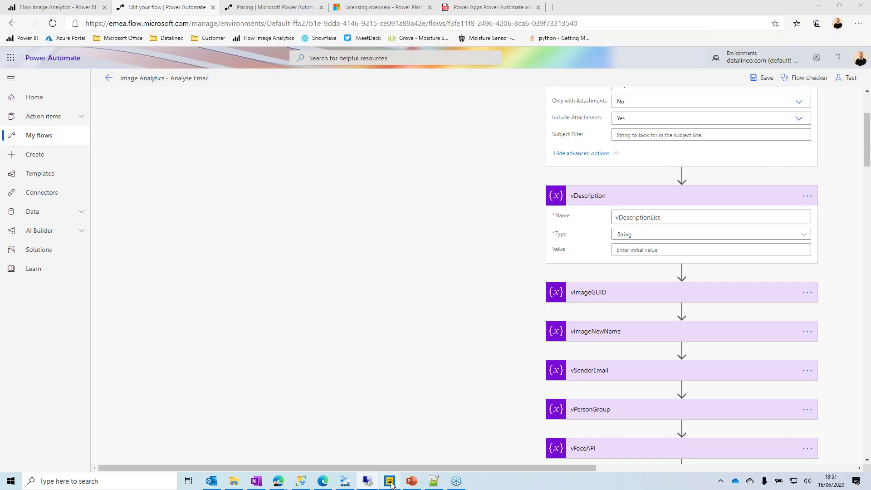
pyautogui.click(391, 484)
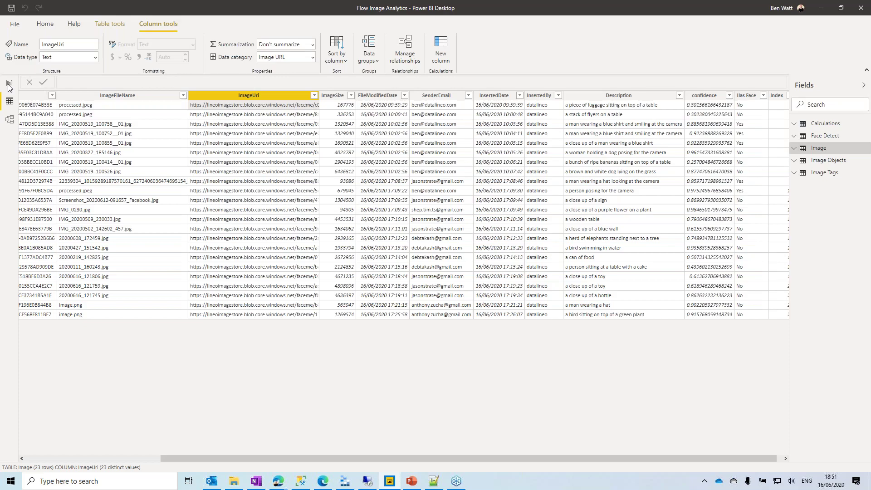
pyautogui.click(9, 84)
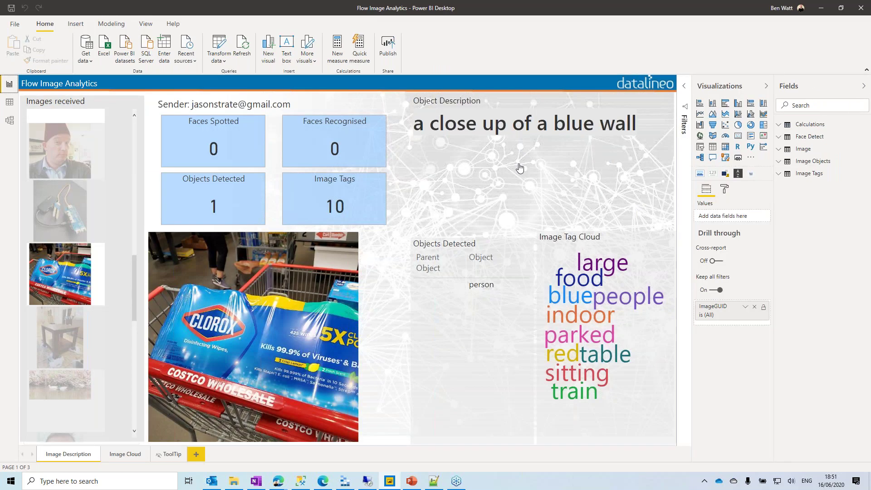
pyautogui.click(457, 97)
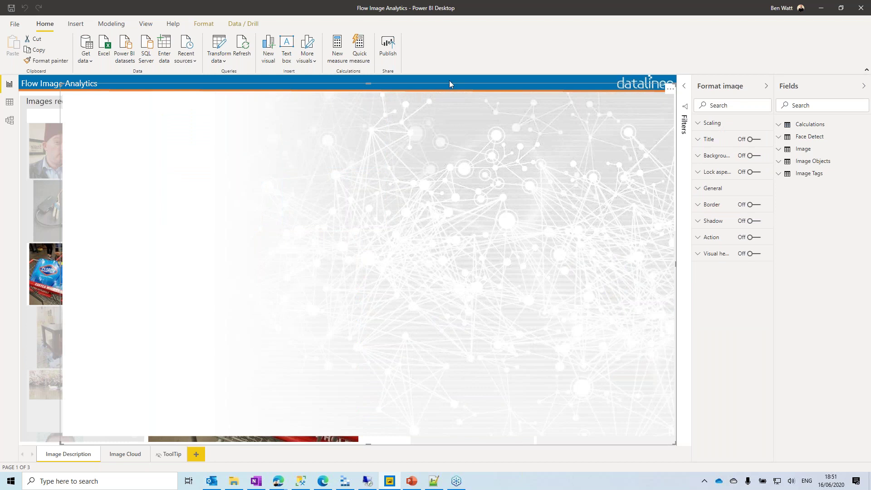
pyautogui.click(276, 453)
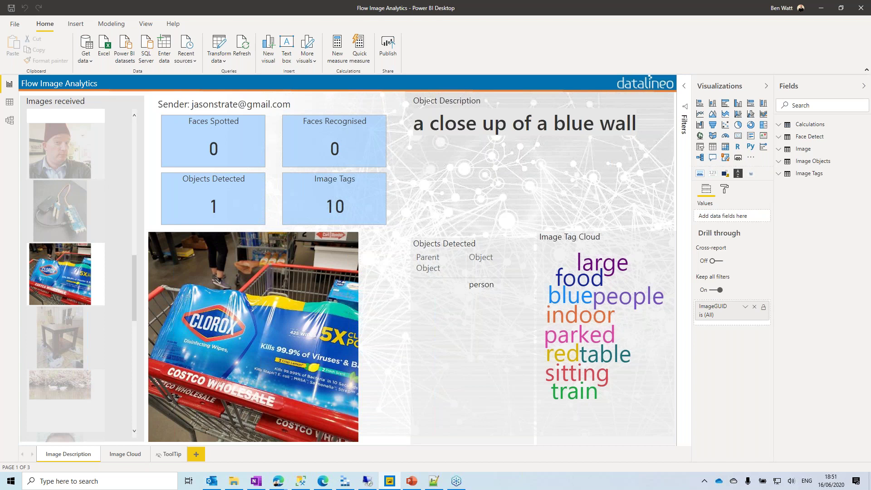
# - Insert a table visual on the Image Description page and add the Image table's confidence field to it
pyautogui.click(714, 150)
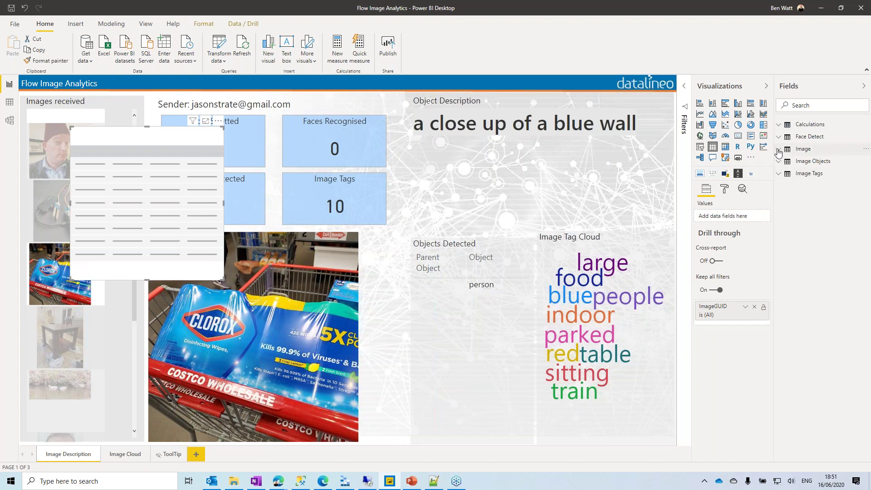
pyautogui.click(798, 148)
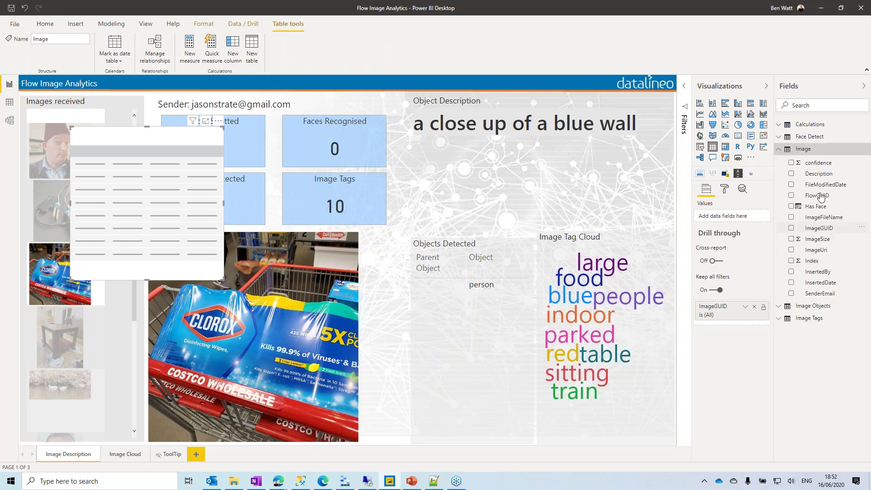
pyautogui.moveTo(754, 191); pyautogui.dragTo(734, 216)
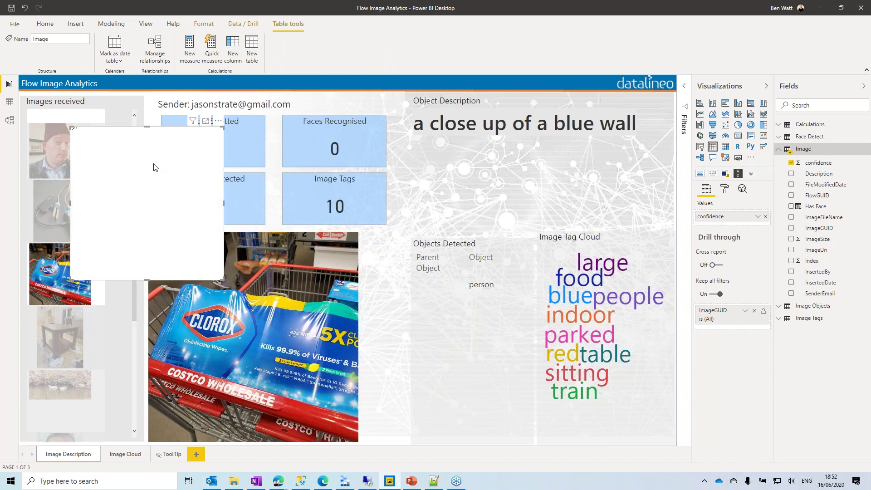
# - Move the confidence table over the header beside the sender's address, and shrink it to fit around its single value
pyautogui.moveTo(121, 136); pyautogui.dragTo(119, 150)
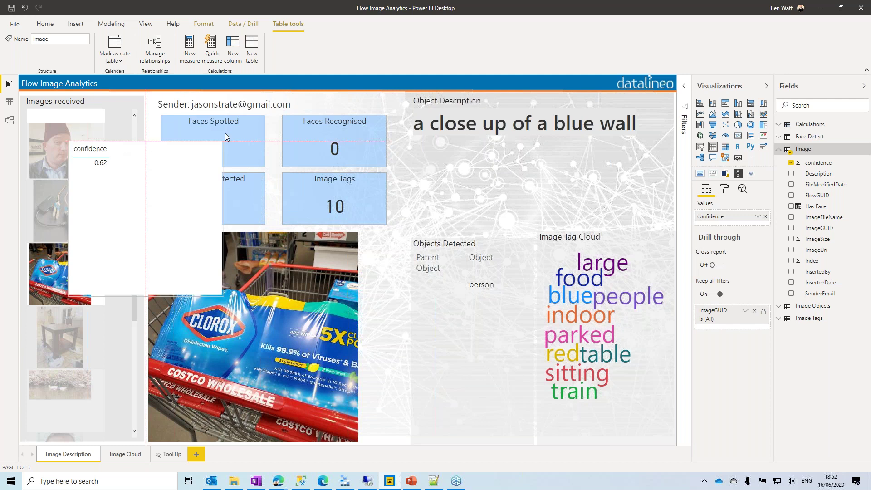
pyautogui.moveTo(300, 126); pyautogui.dragTo(301, 125)
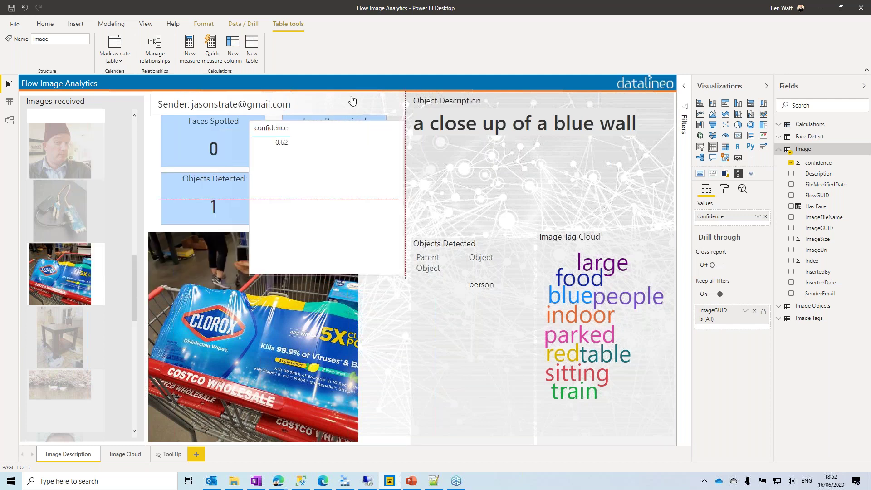
pyautogui.moveTo(353, 99); pyautogui.dragTo(342, 71)
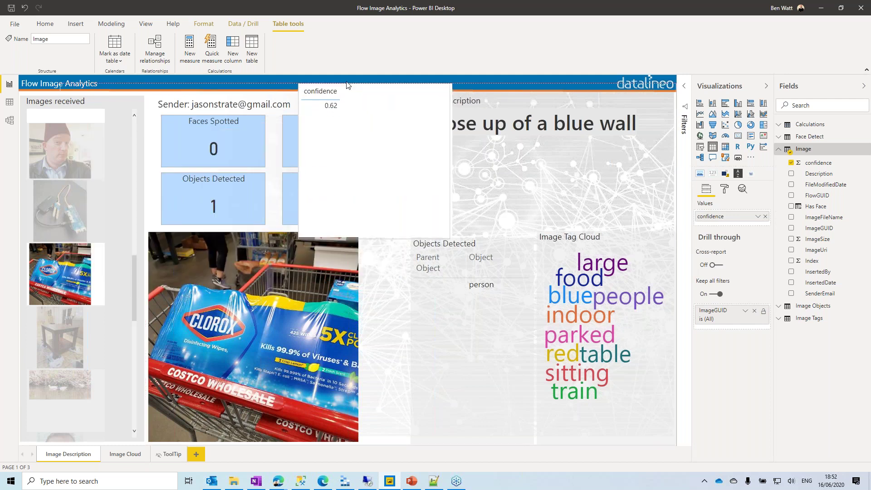
pyautogui.moveTo(451, 232); pyautogui.dragTo(373, 125)
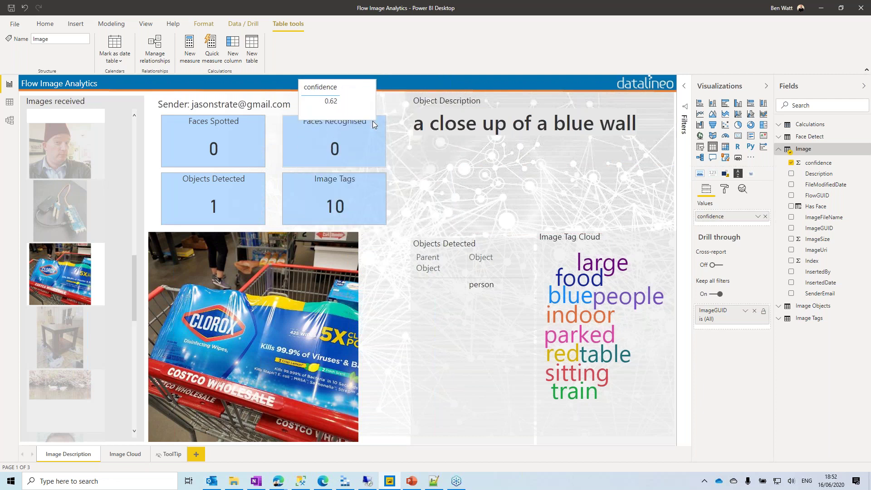
# - Select the portrait of the man in the red hat and the circuit board photo in turn to compare their confidence scores
pyautogui.click(60, 154)
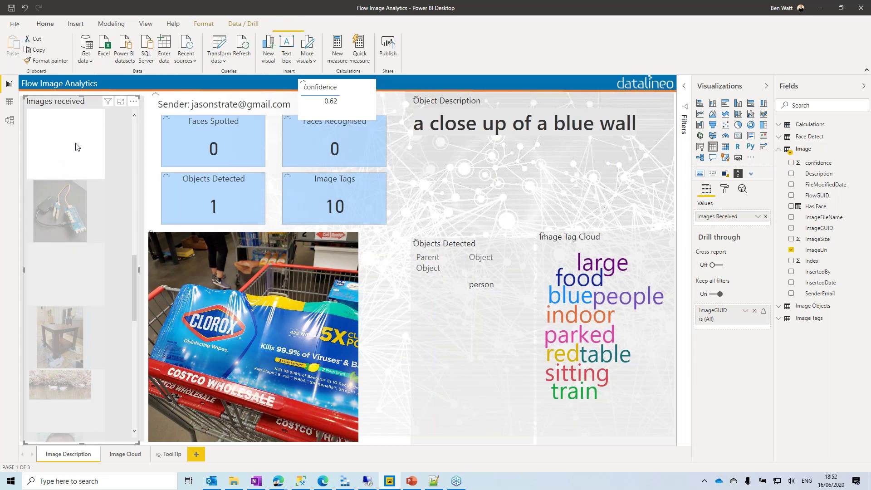
pyautogui.click(70, 148)
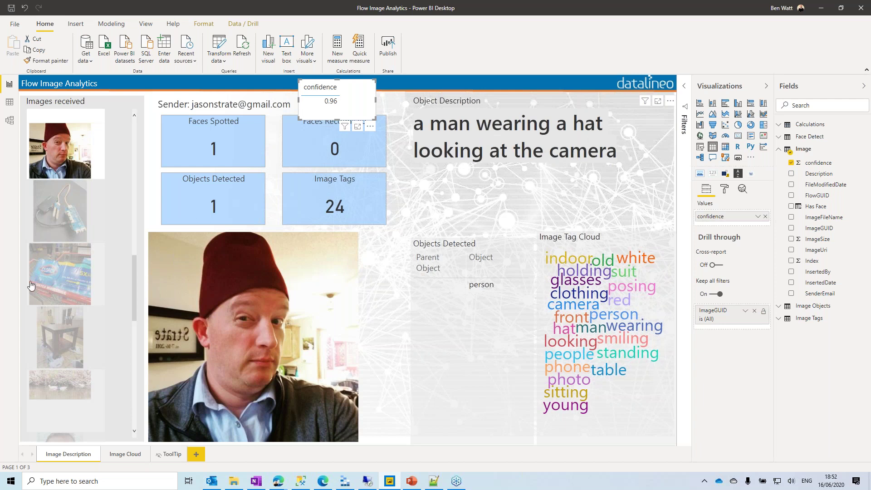
pyautogui.click(62, 207)
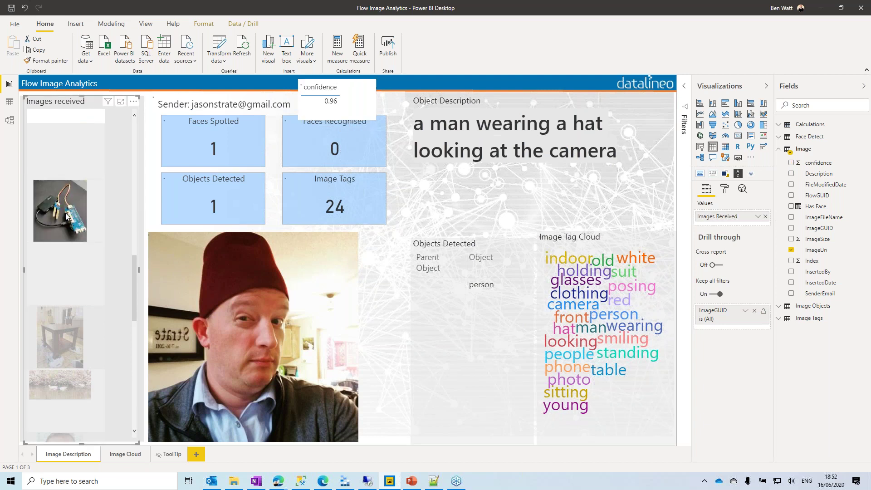
pyautogui.click(67, 218)
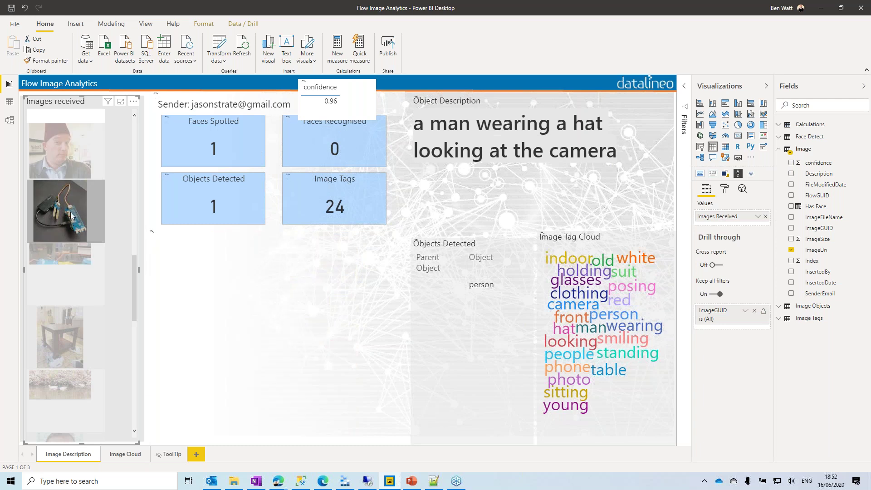
pyautogui.moveTo(68, 216)
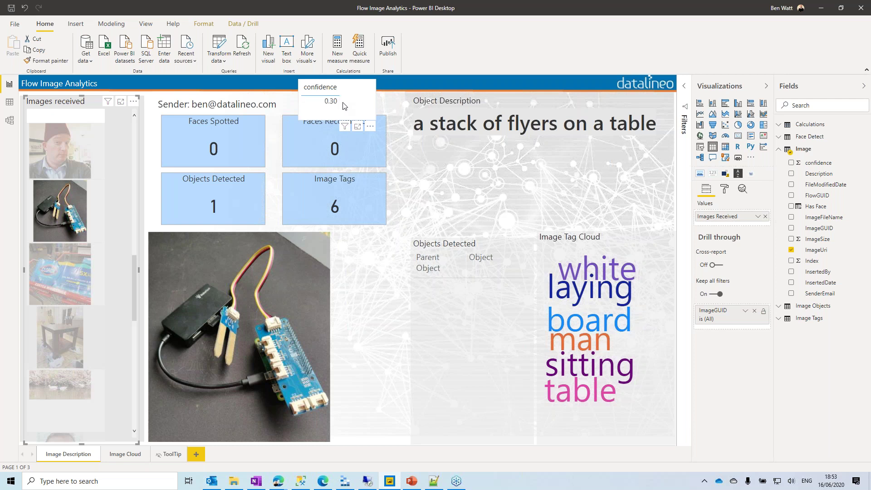
pyautogui.click(364, 84)
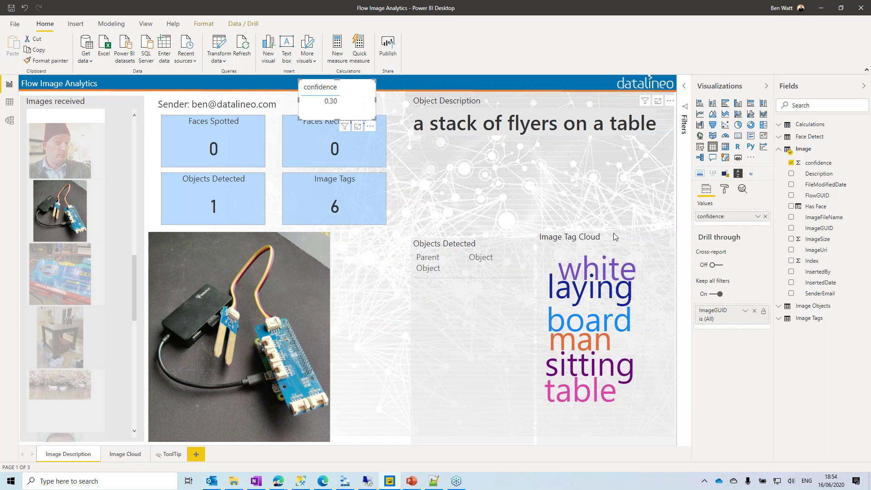
# - Switch to the PowerPoint slide show at the "What does the Flow do?" slide
pyautogui.click(412, 482)
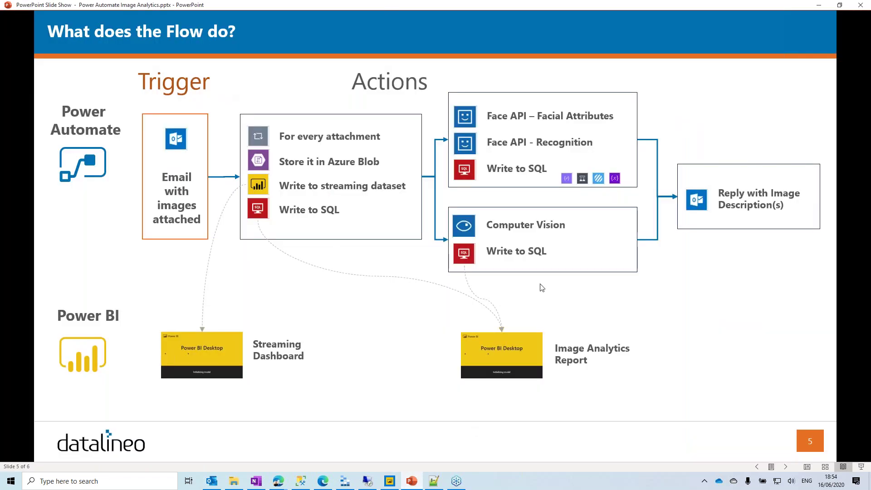